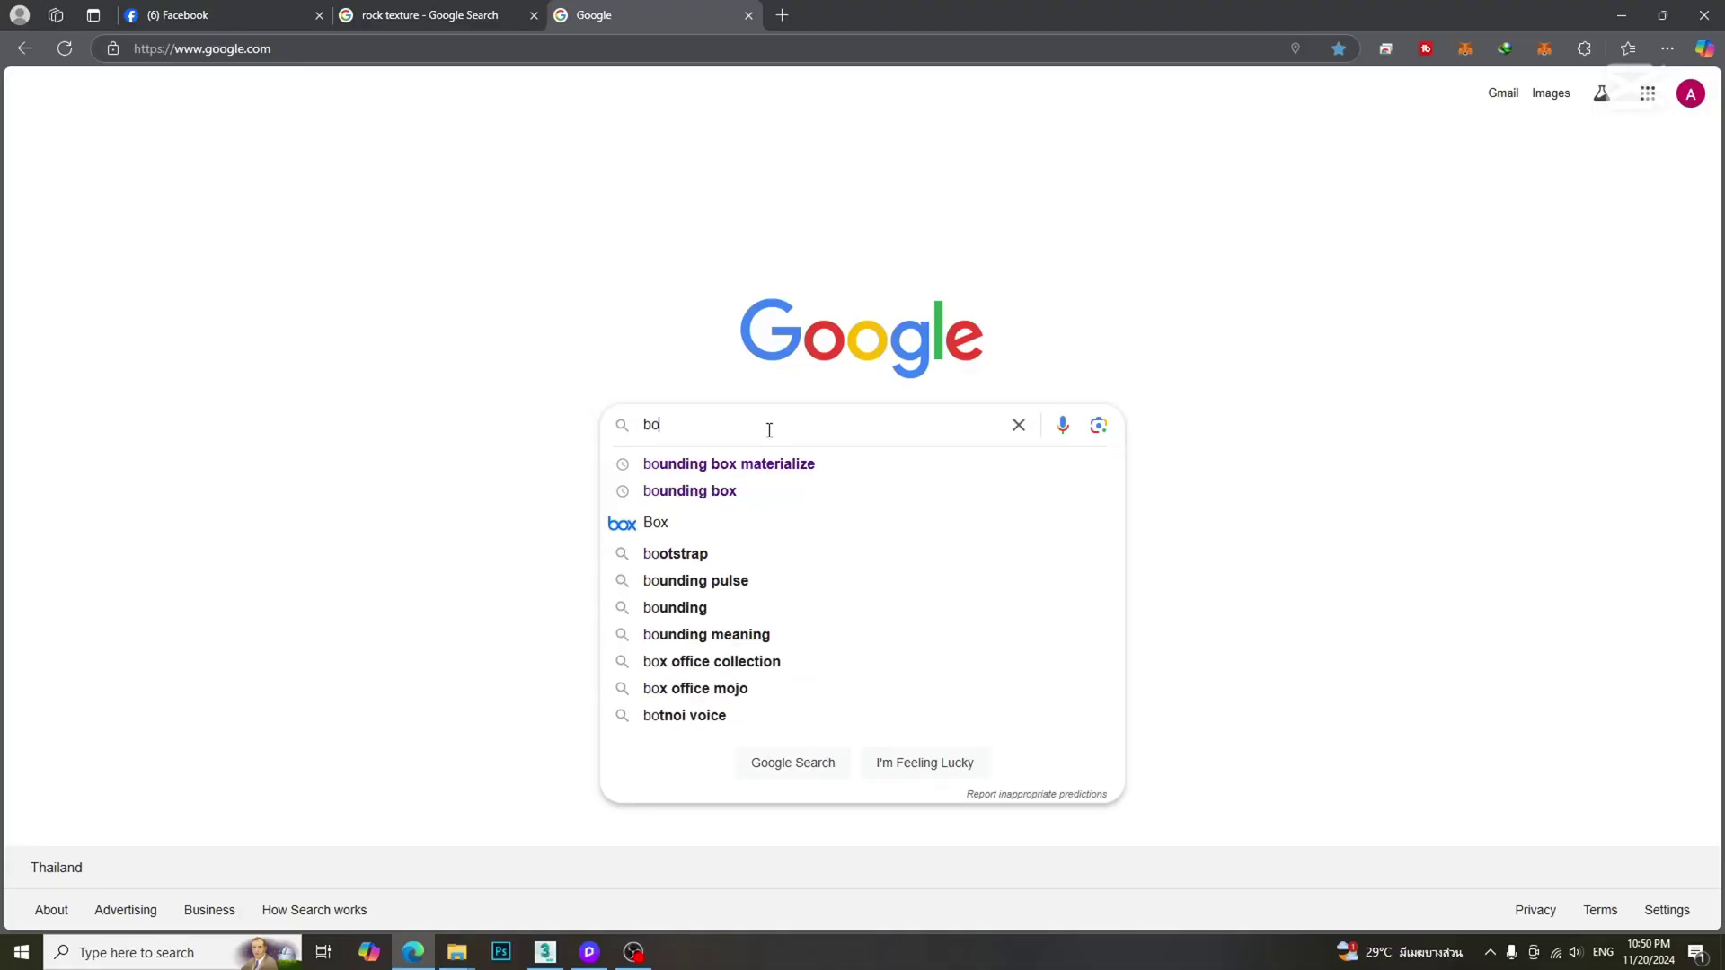
Search Google for 'bounding box materialize' using the autocomplete suggestion
type("unding")
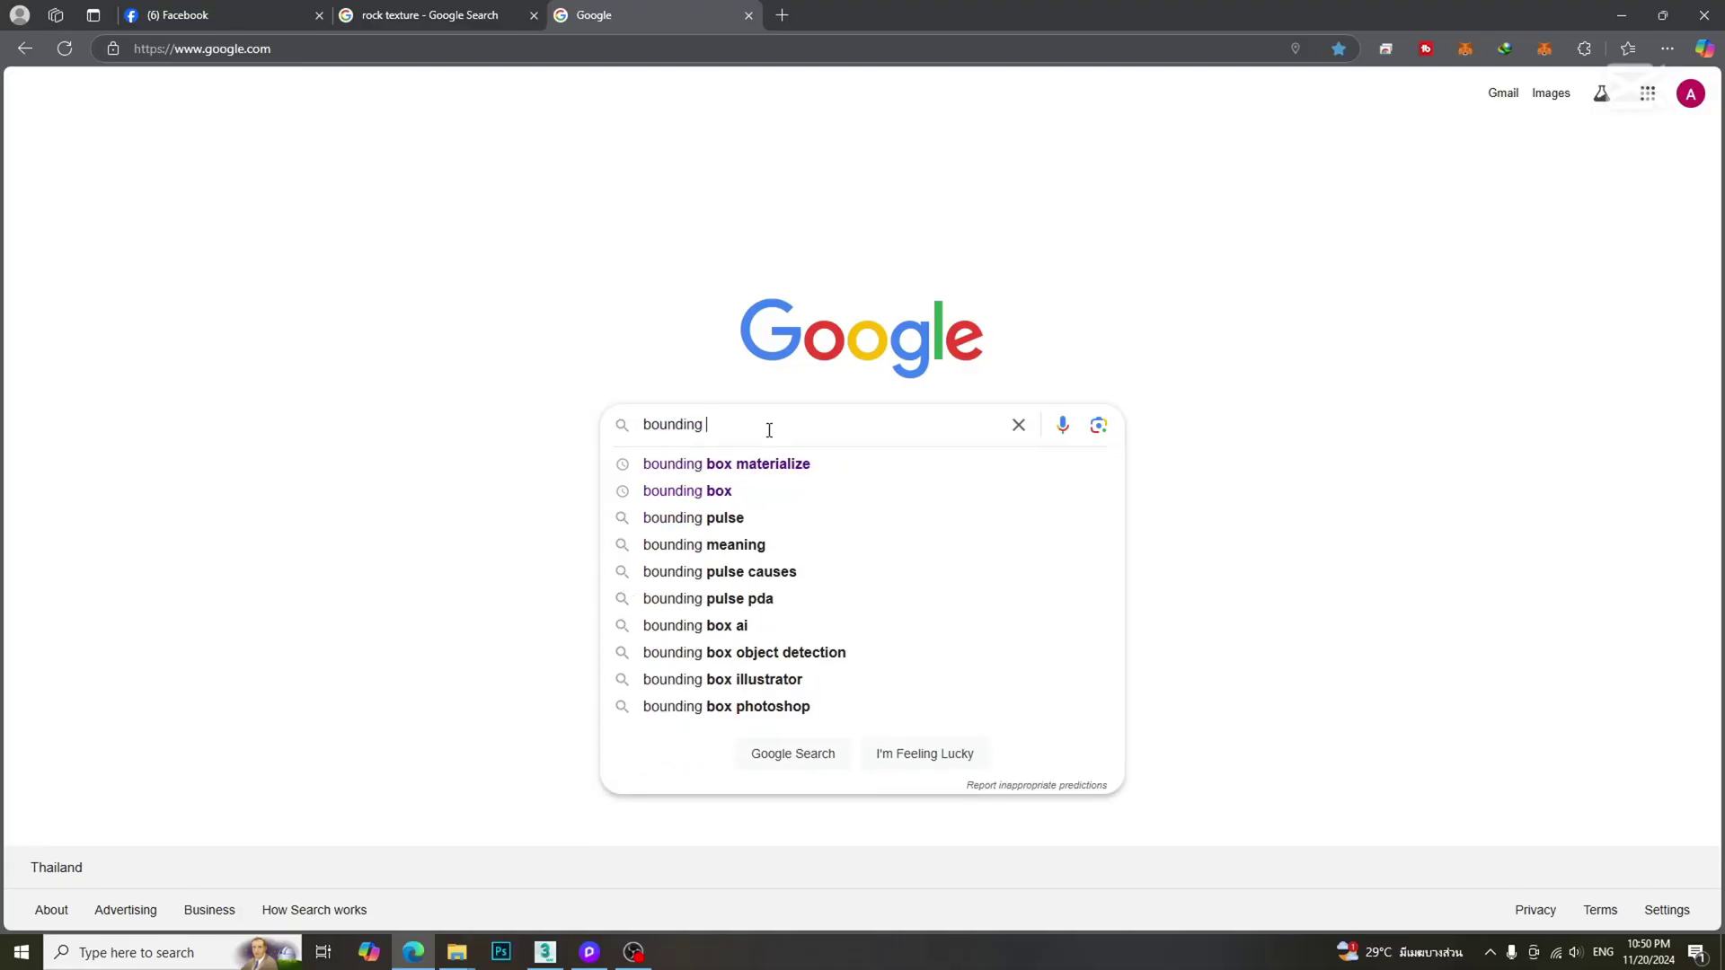
key("Down")
key("Return")
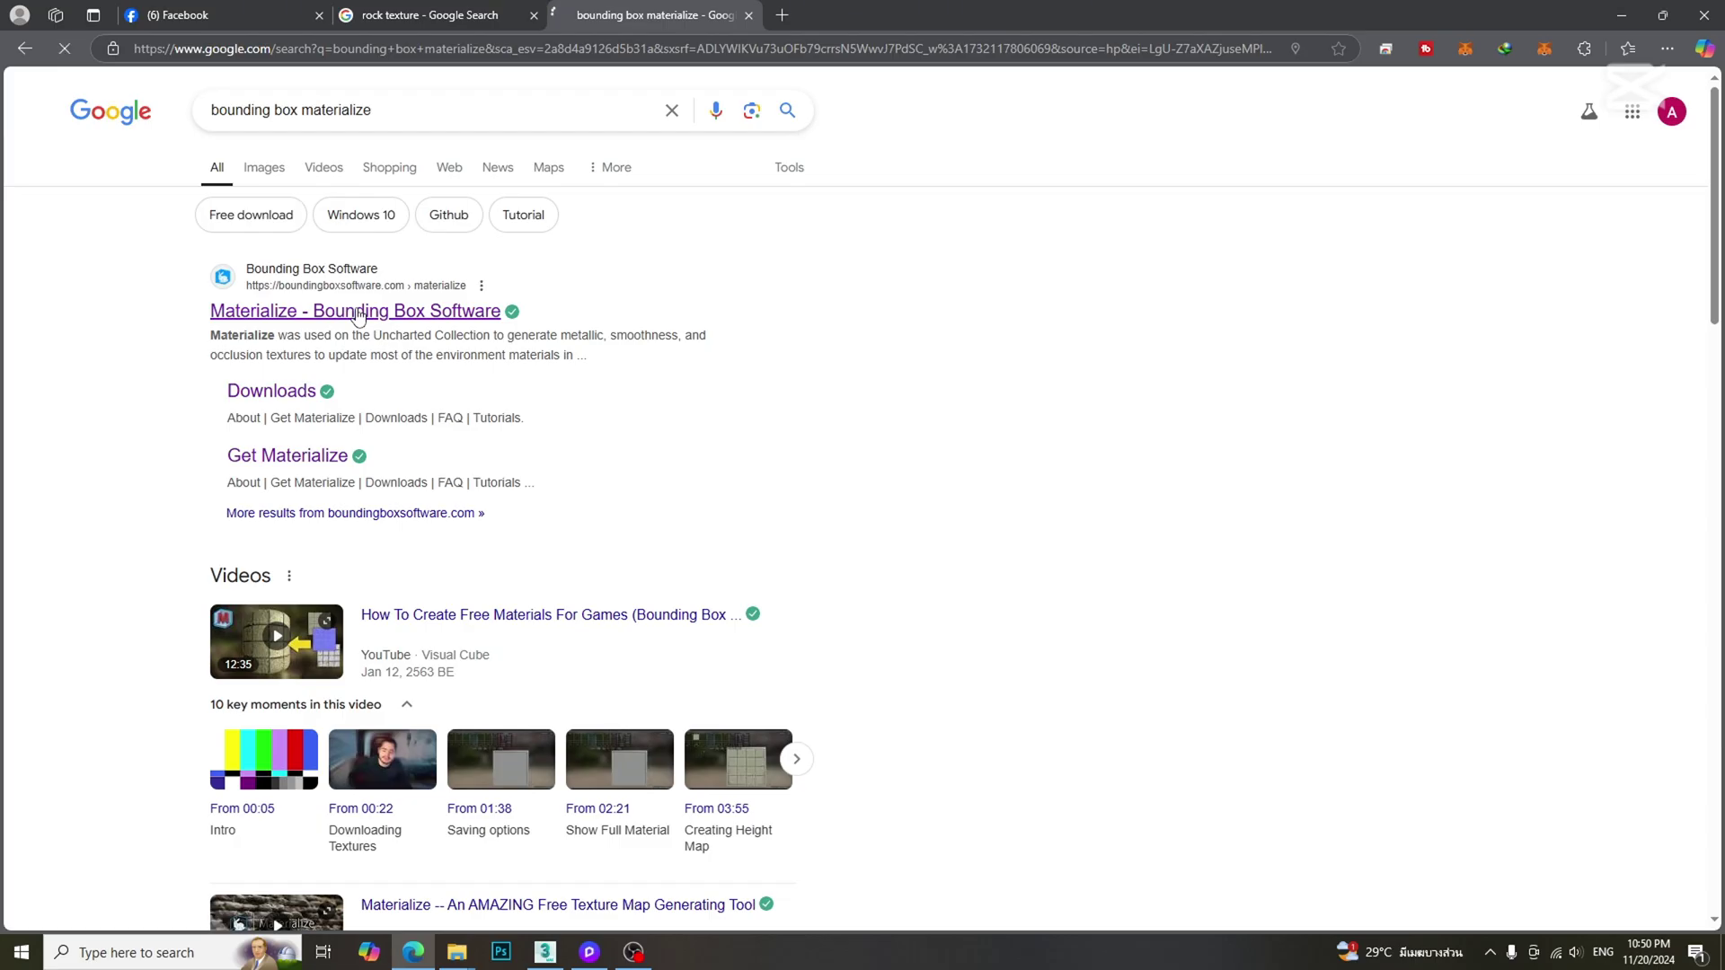
Download Materialize_1.78.zip for Windows 64 bit from the Bounding Box Software Get Materialize page
left_click(358, 311)
scroll(1335, 571, "down", 15)
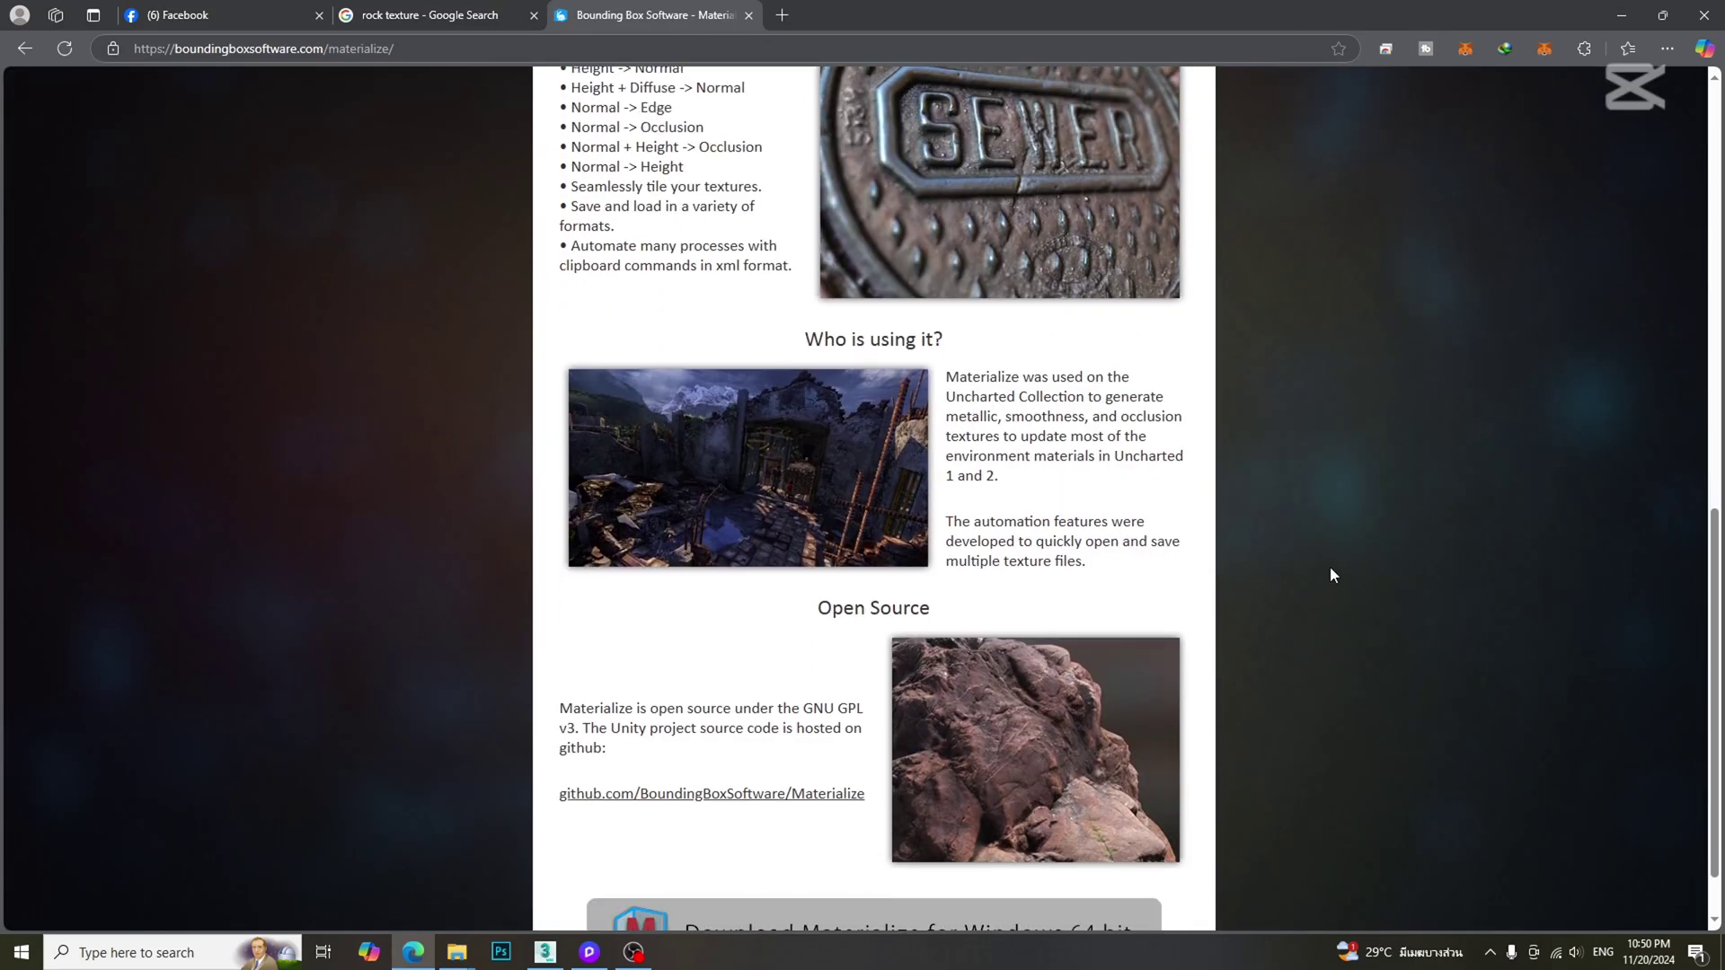
scroll(1331, 575, "down", 1)
left_click(885, 871)
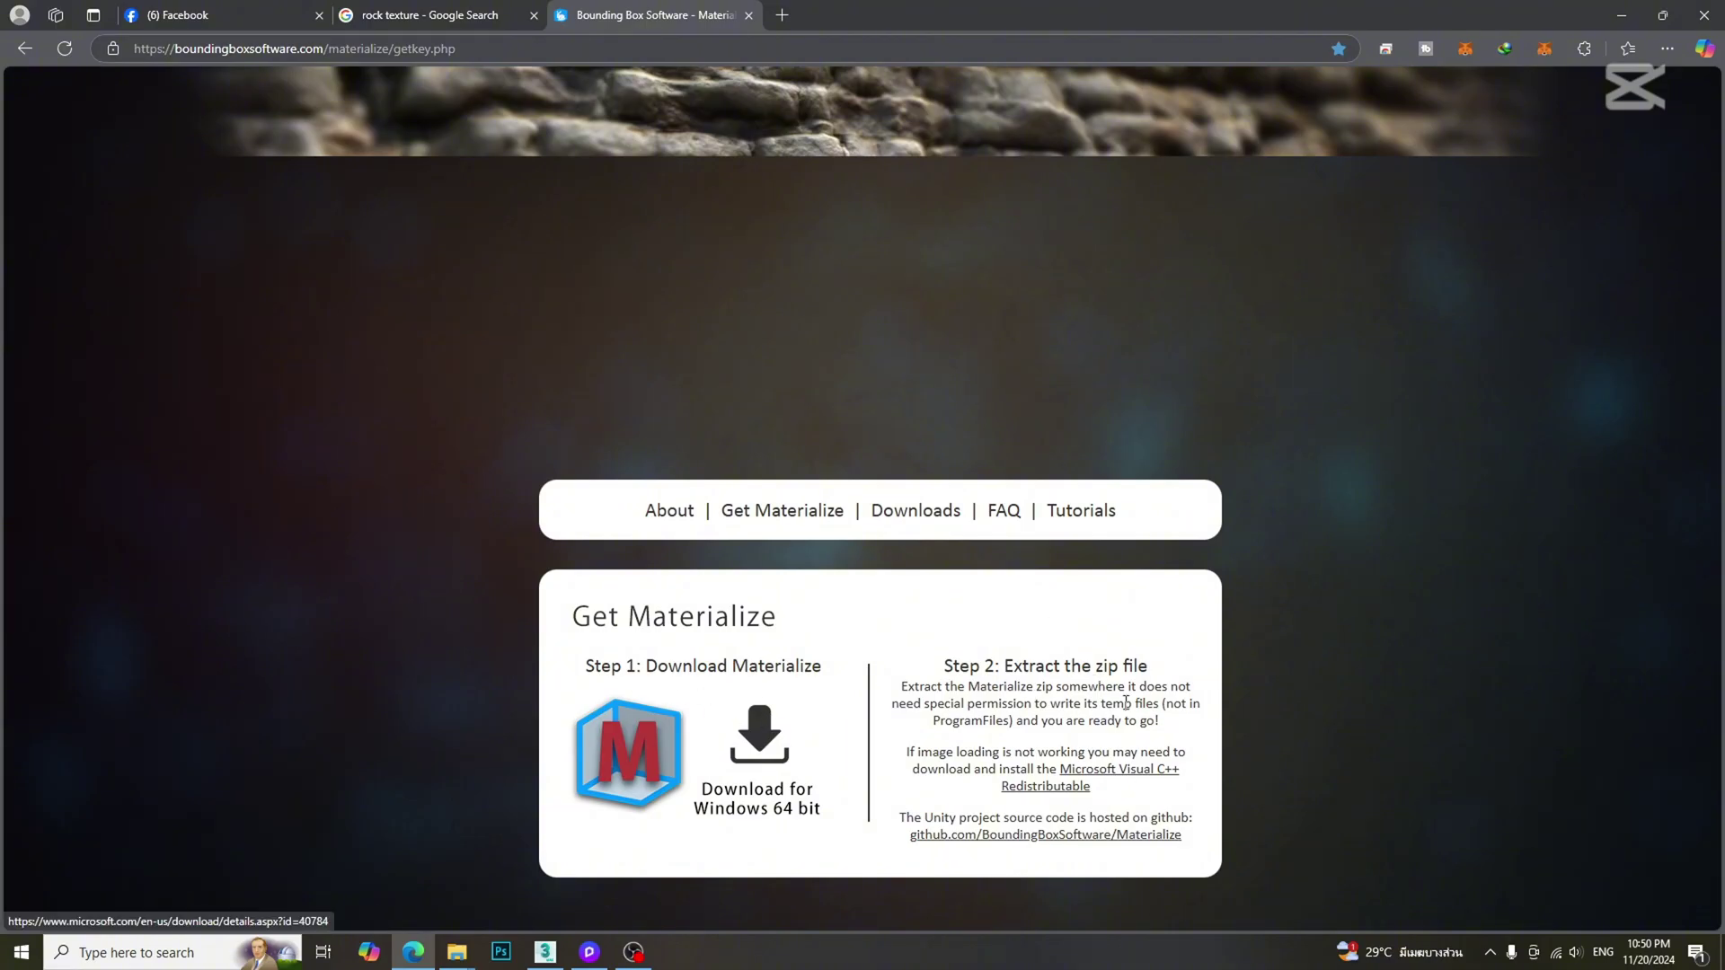
left_click(771, 747)
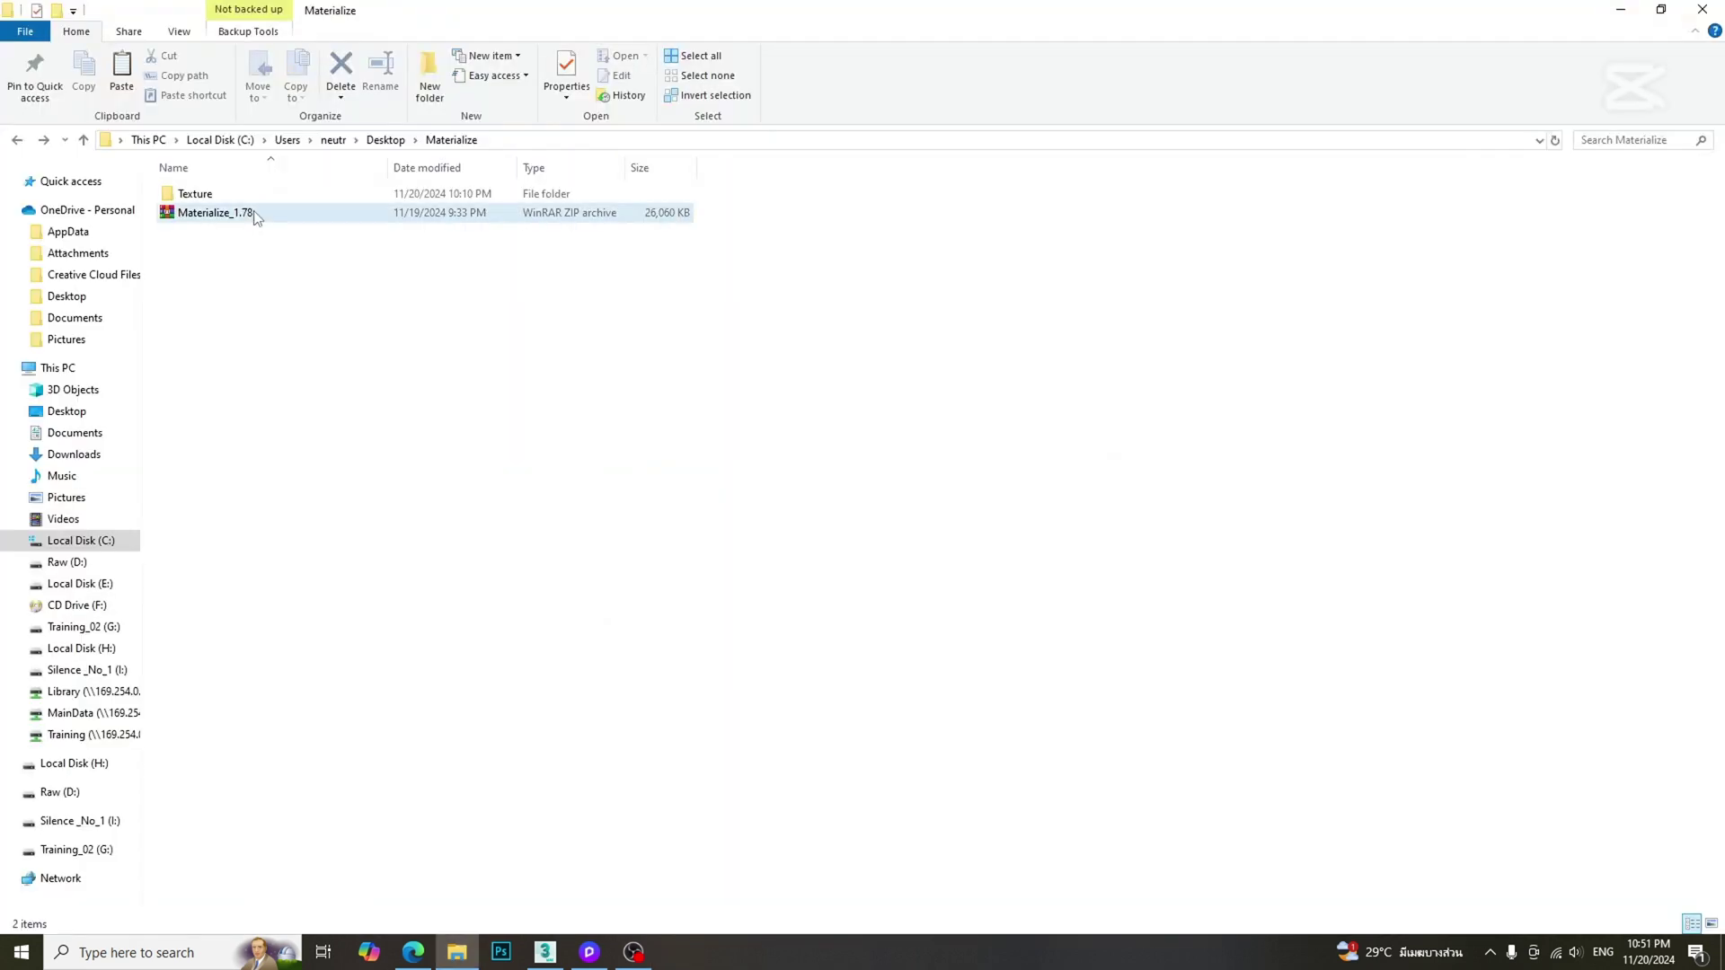
Extract Materialize_1.78.zip into the Materialize folder and launch the Materialize application
right_click(254, 212)
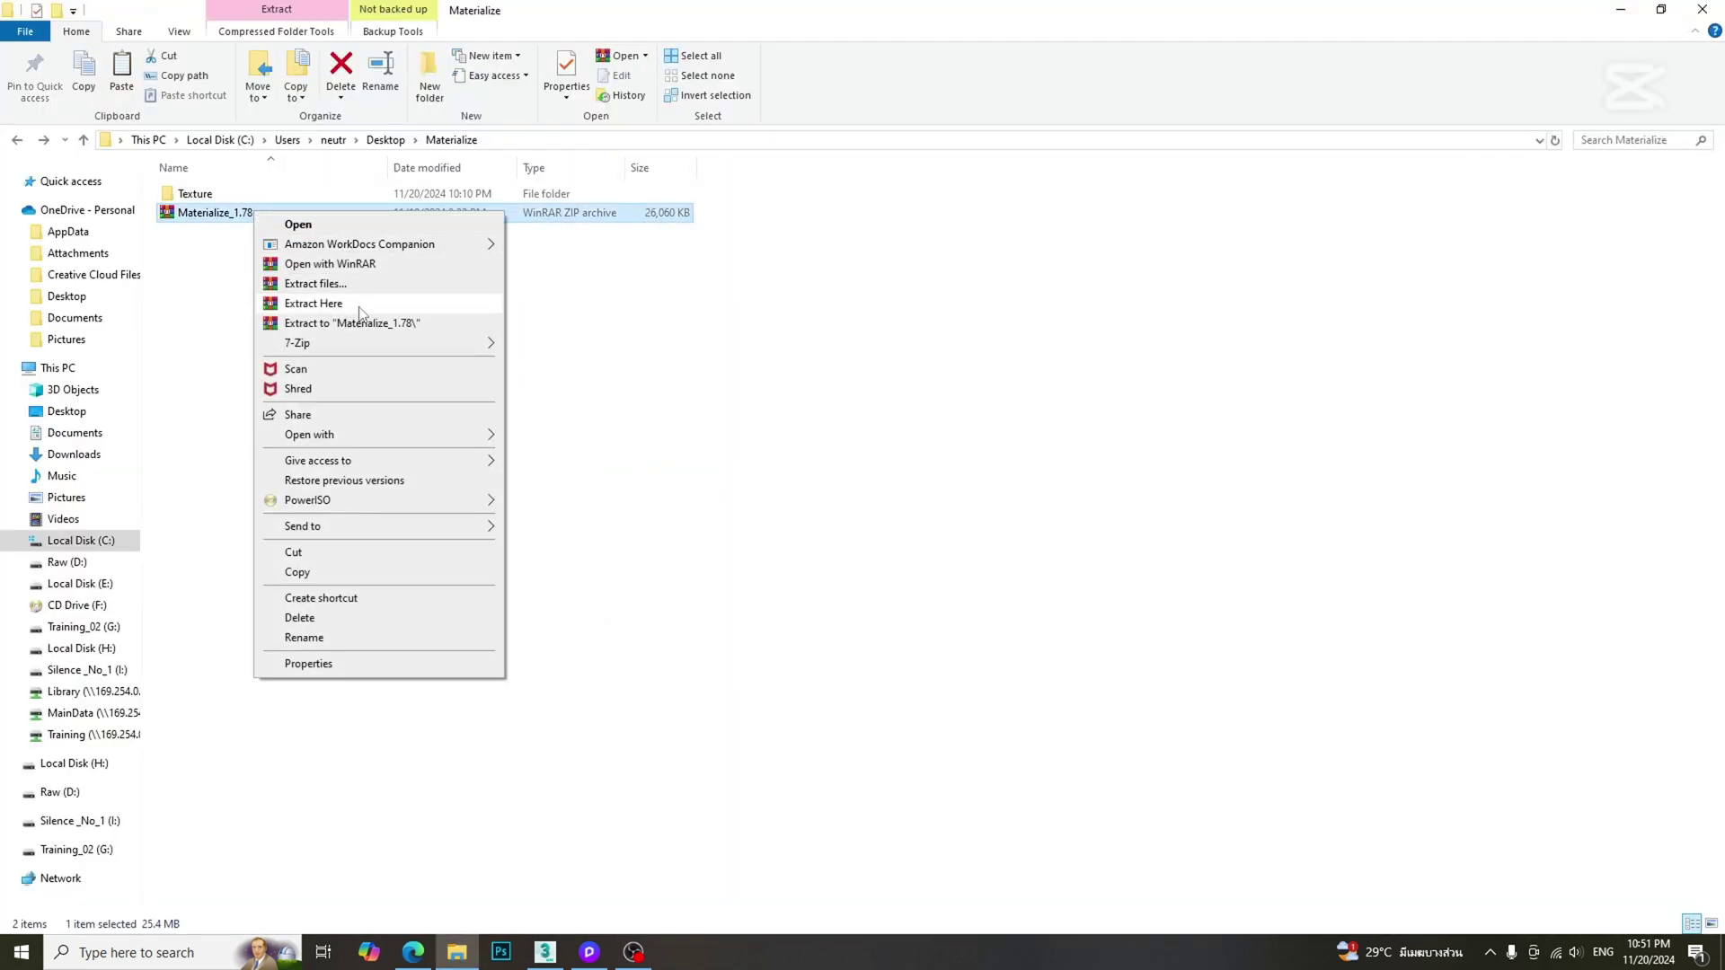
left_click(313, 304)
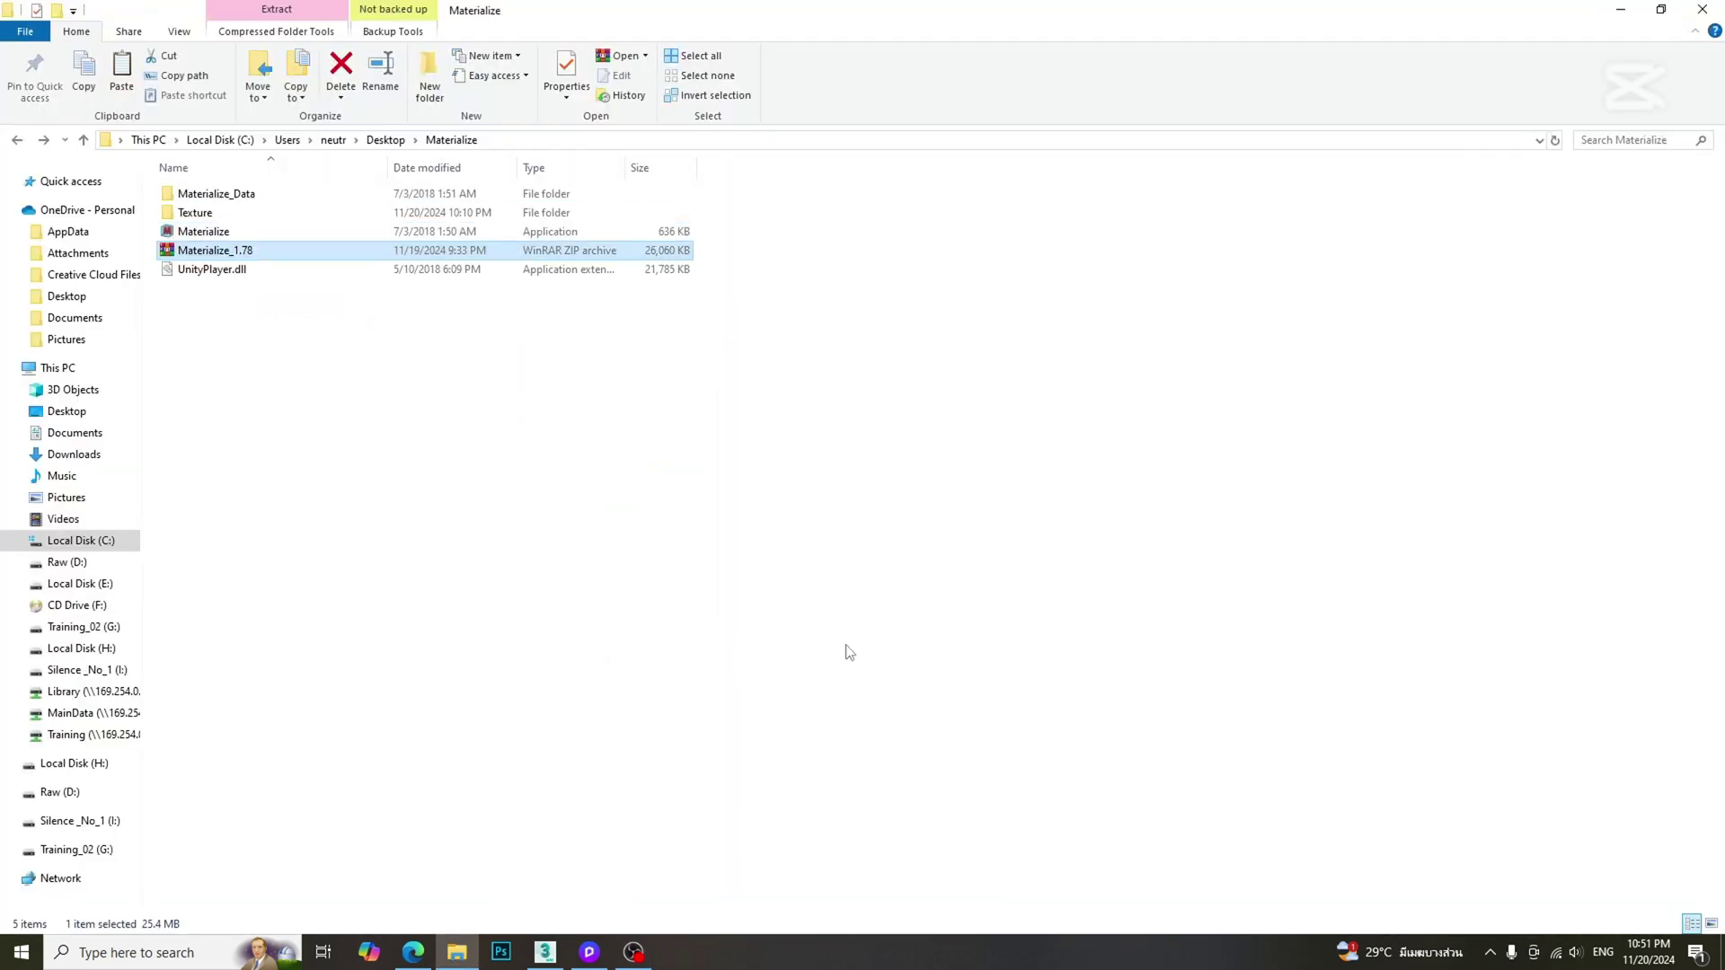
left_click(234, 231)
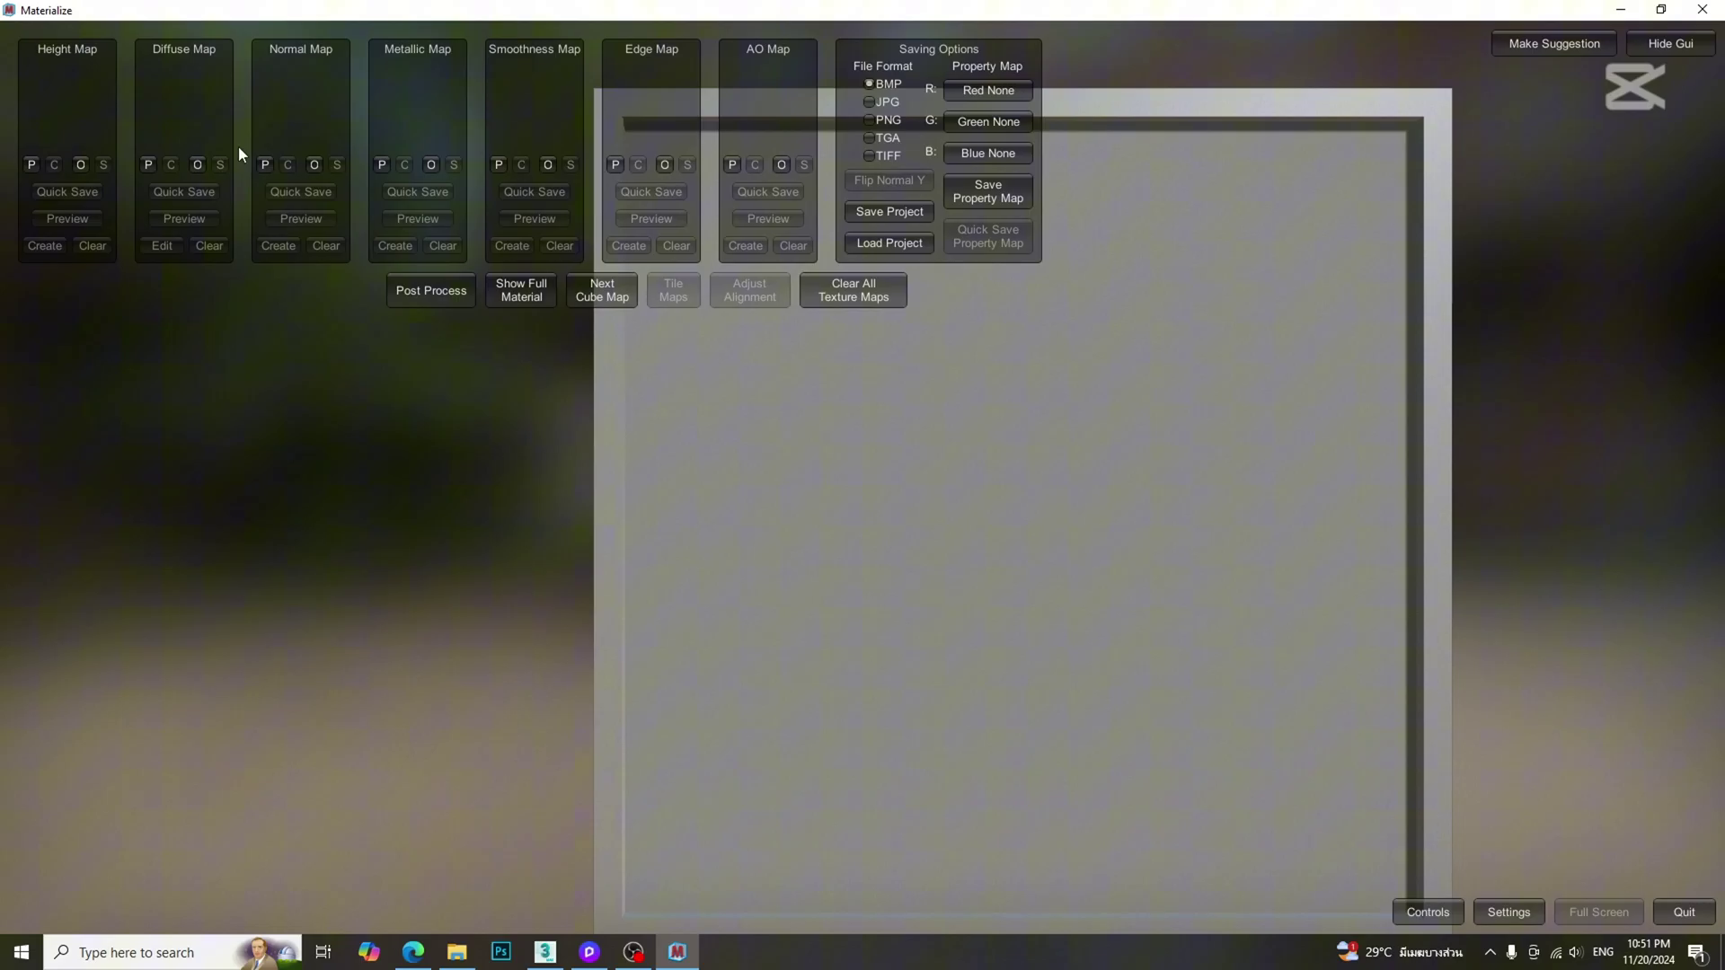
Load Rock.jpg from the Texture folder as the diffuse map and tilt the preview plane
left_click(199, 165)
double_click(368, 292)
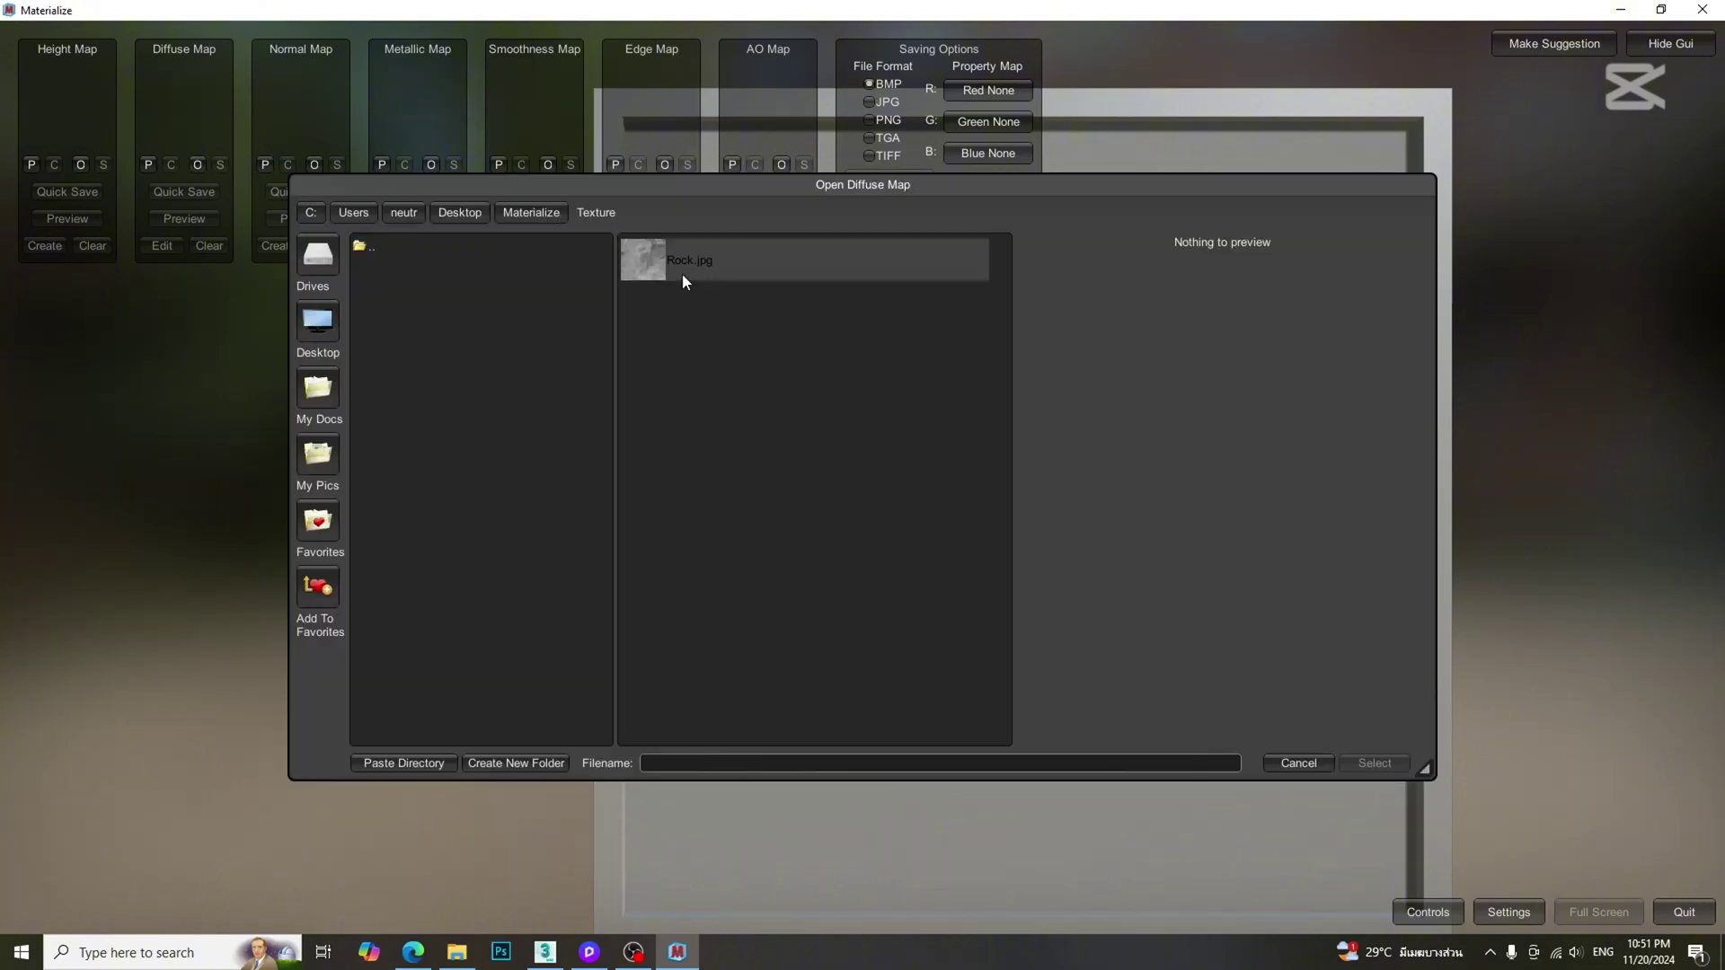
double_click(681, 273)
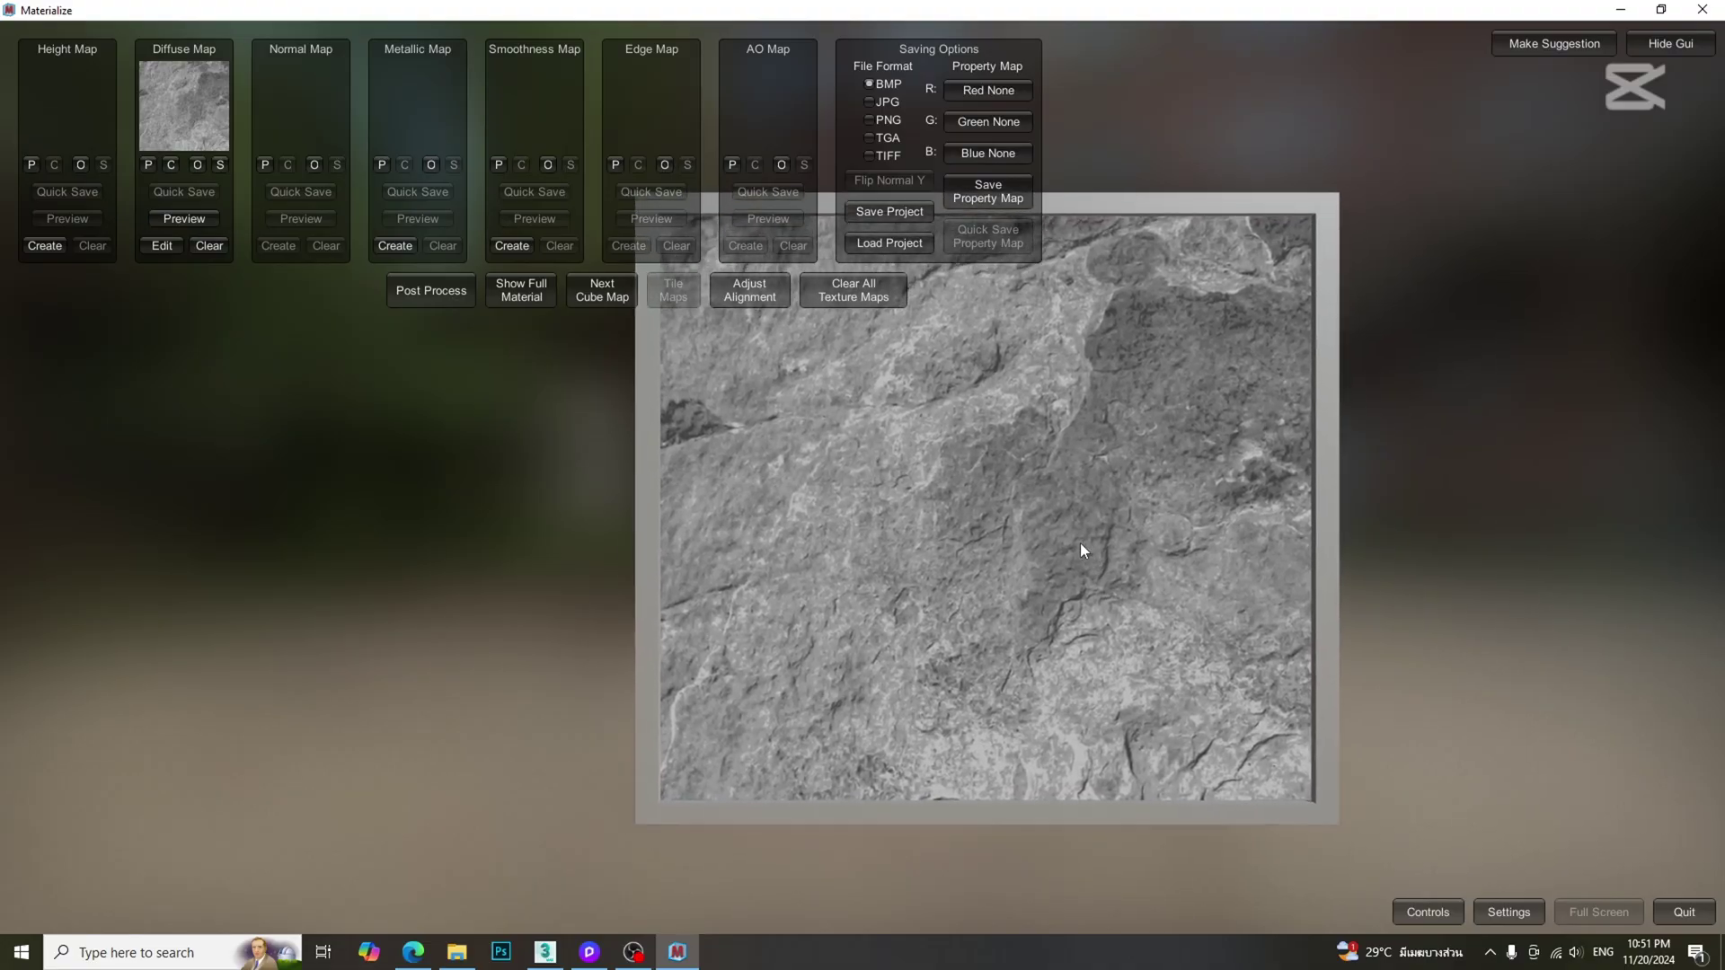
middle_click_drag(1073, 568, 1051, 580)
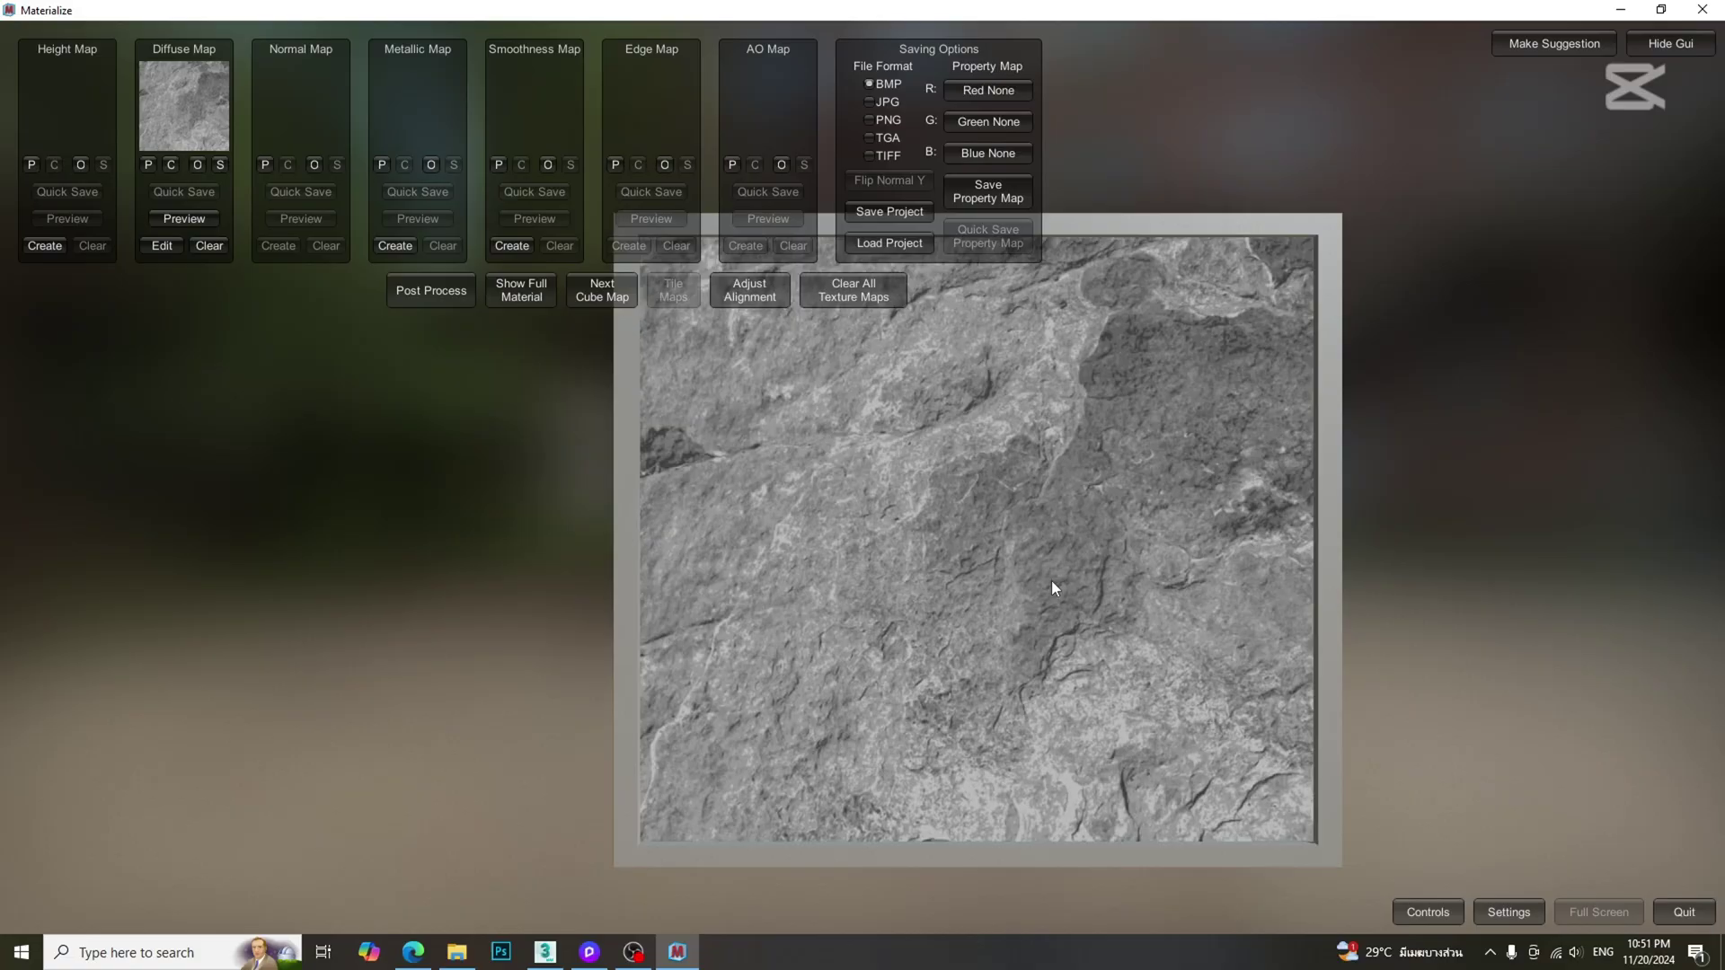
right_click_drag(1051, 580, 1006, 559)
Cycle the environment cube maps to the green-orange background and orbit the textured plane
left_click(617, 301)
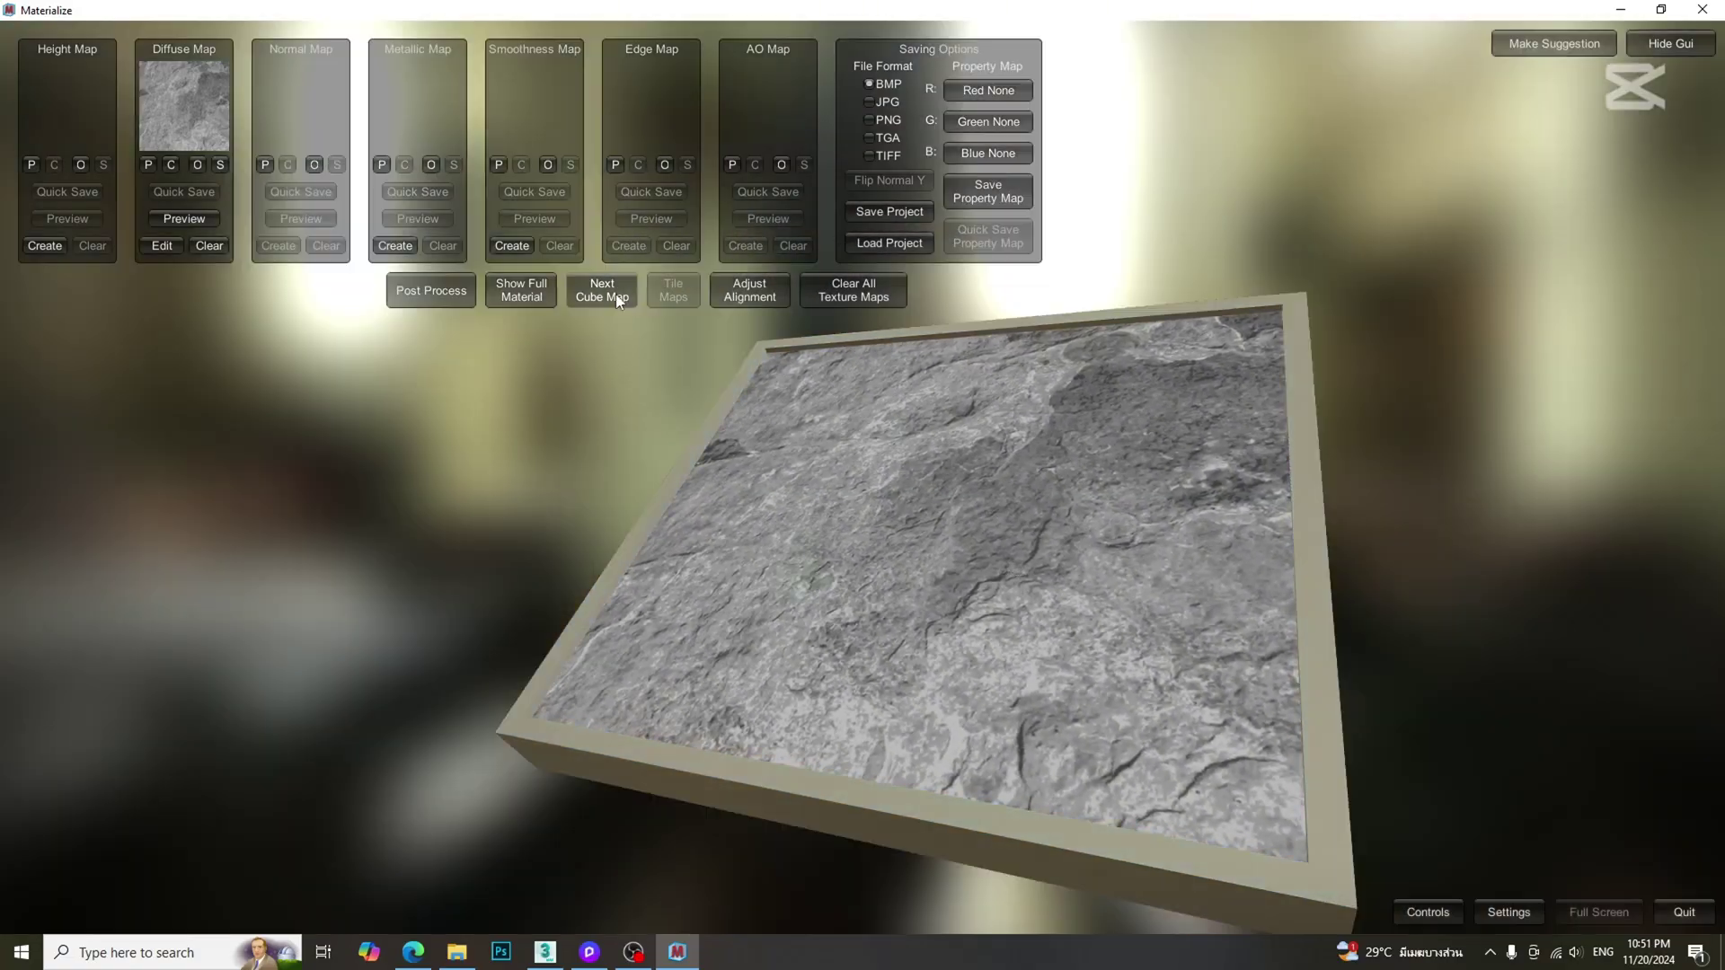
left_click(616, 294)
left_click(617, 293)
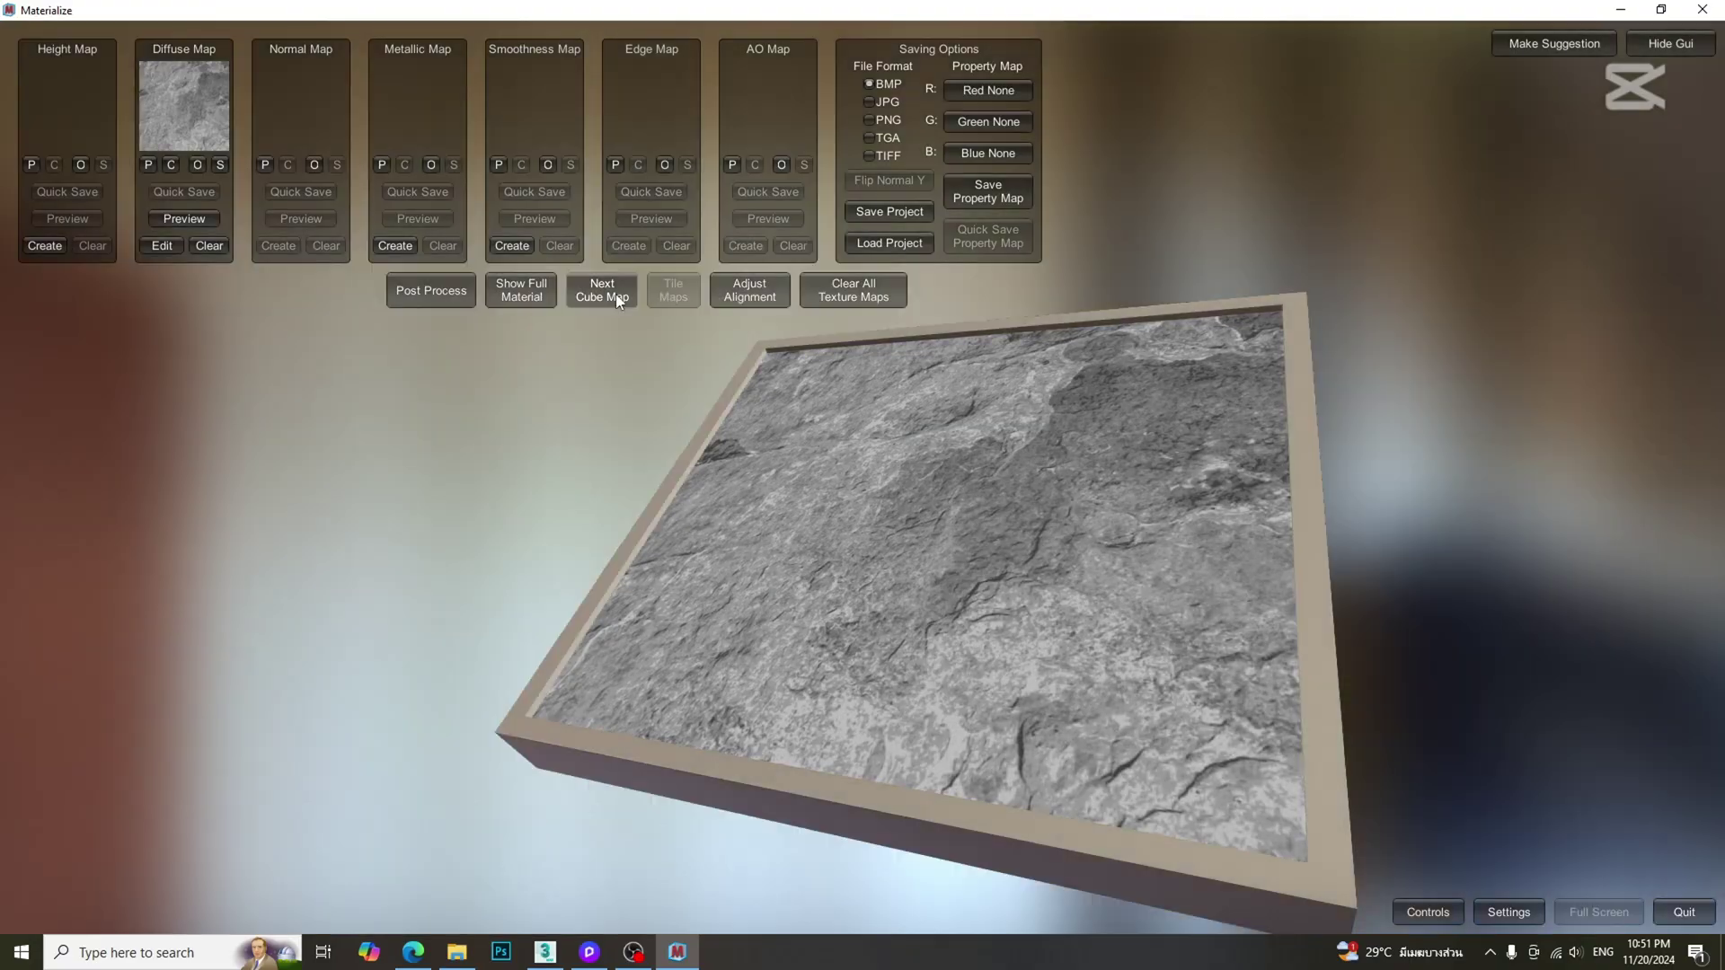
left_click(616, 294)
left_click(616, 293)
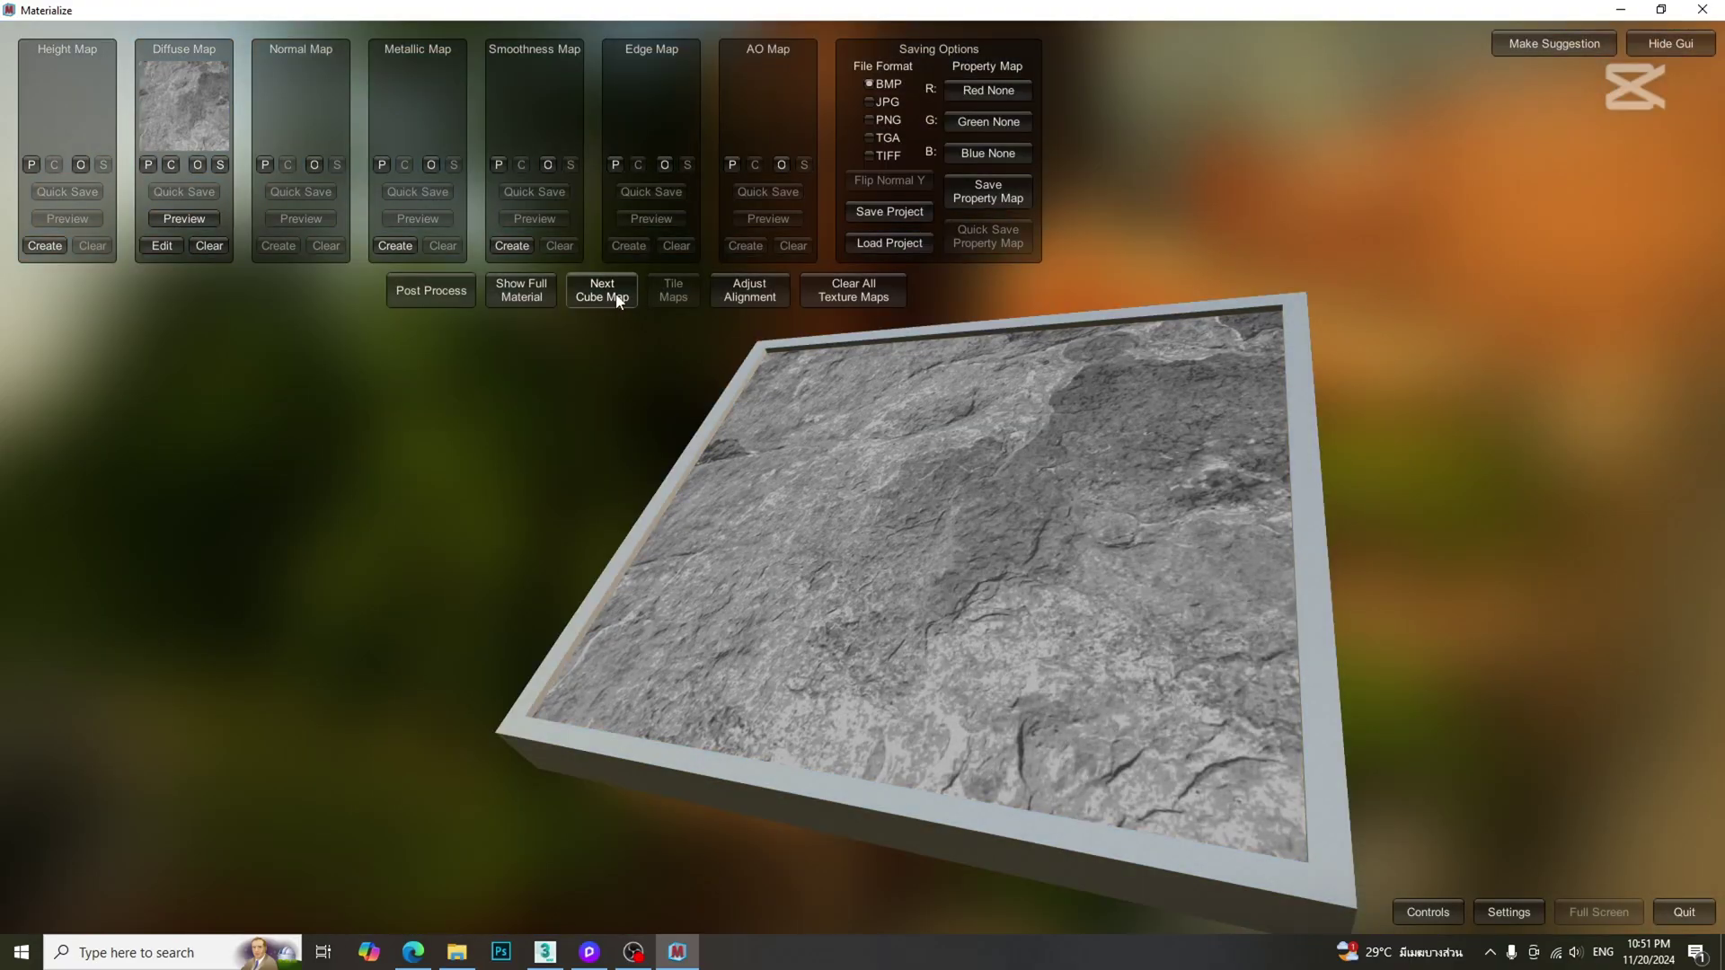
left_click_drag(616, 408, 961, 589)
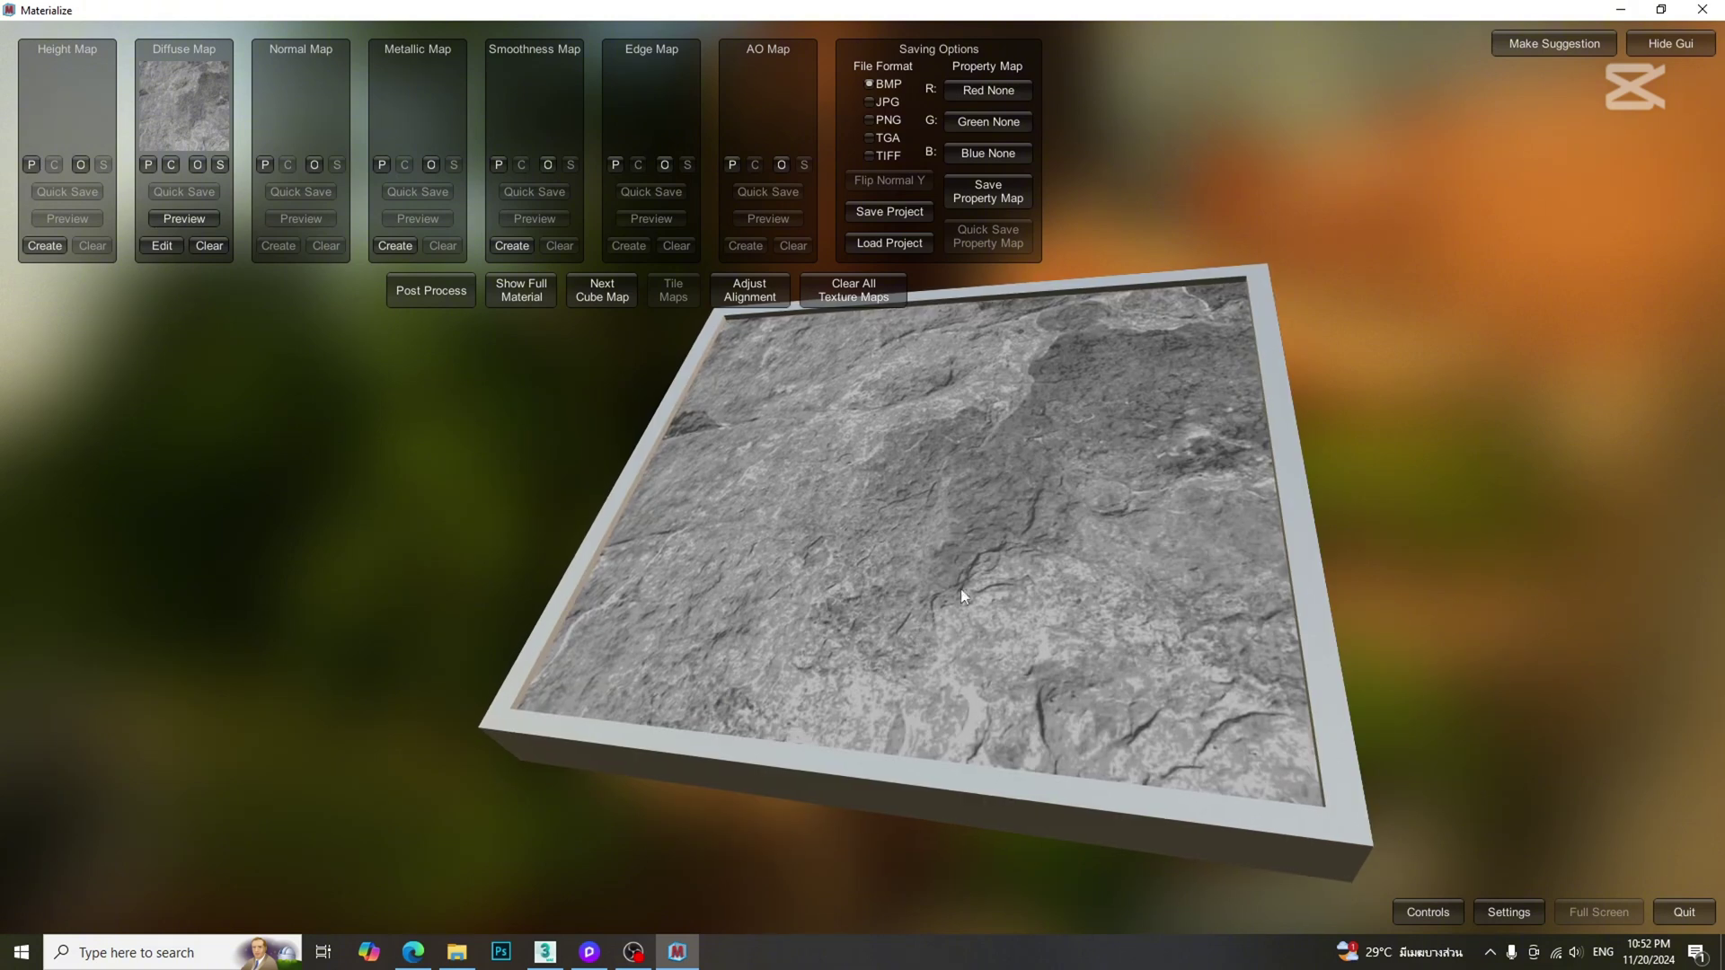
Create the height map with the Default preset and Final Contrast 1.9807, then preview the full material
left_click(51, 249)
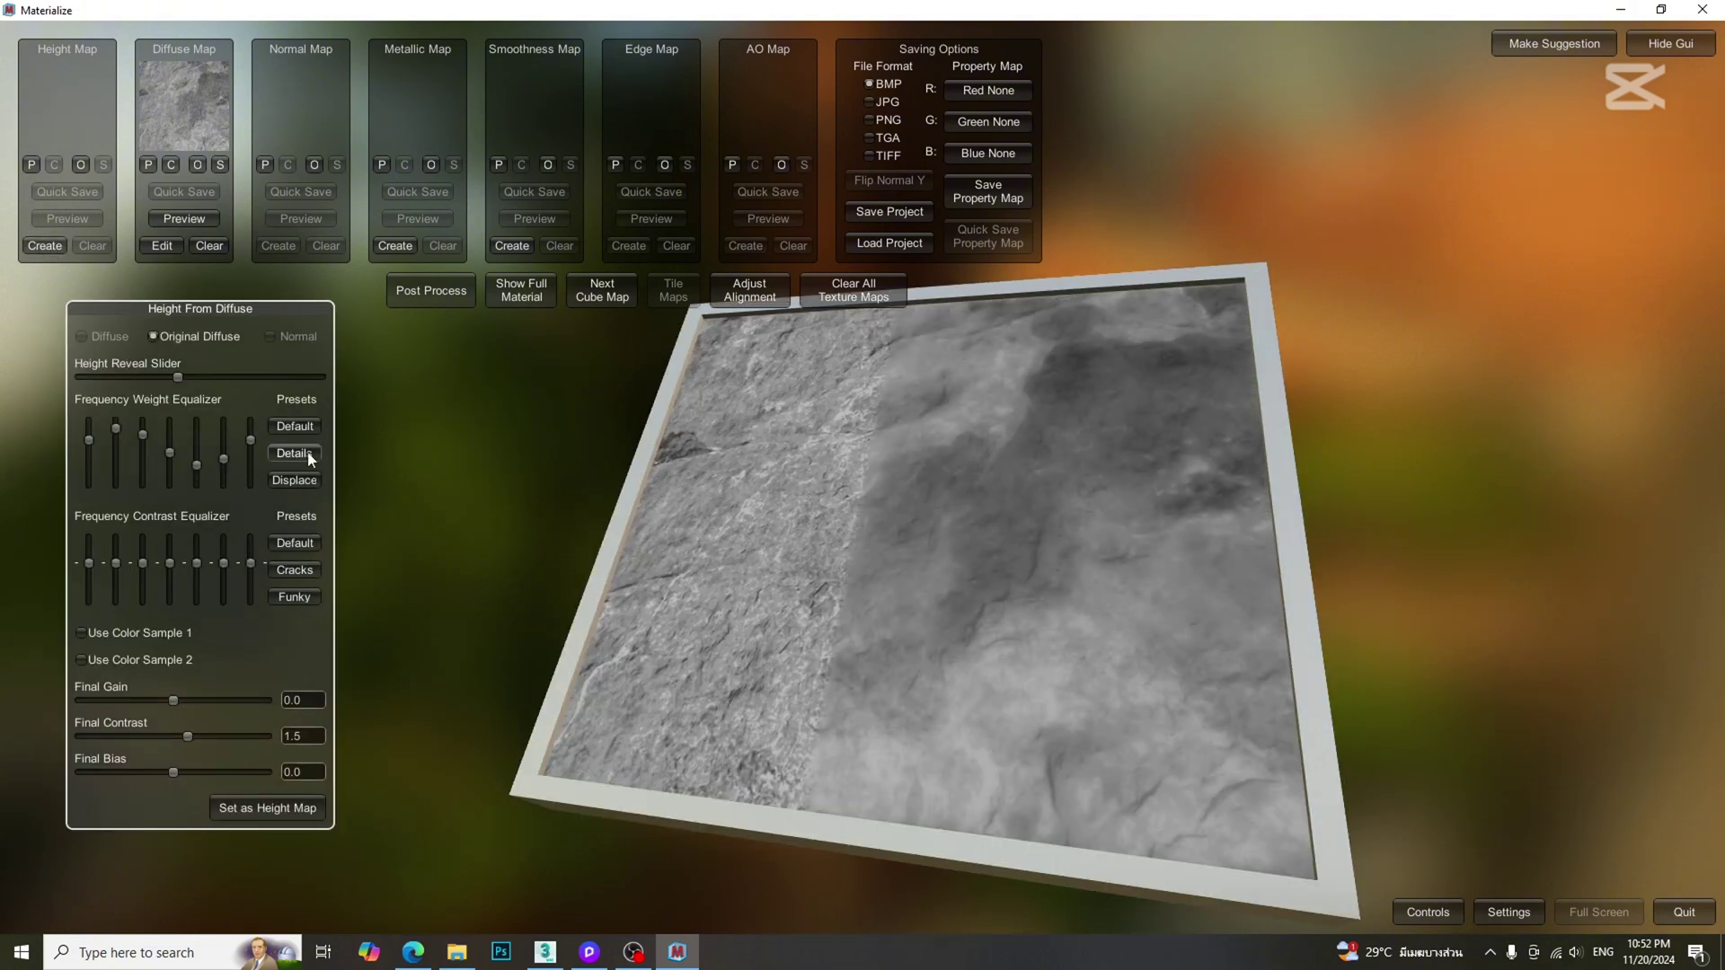
left_click(306, 428)
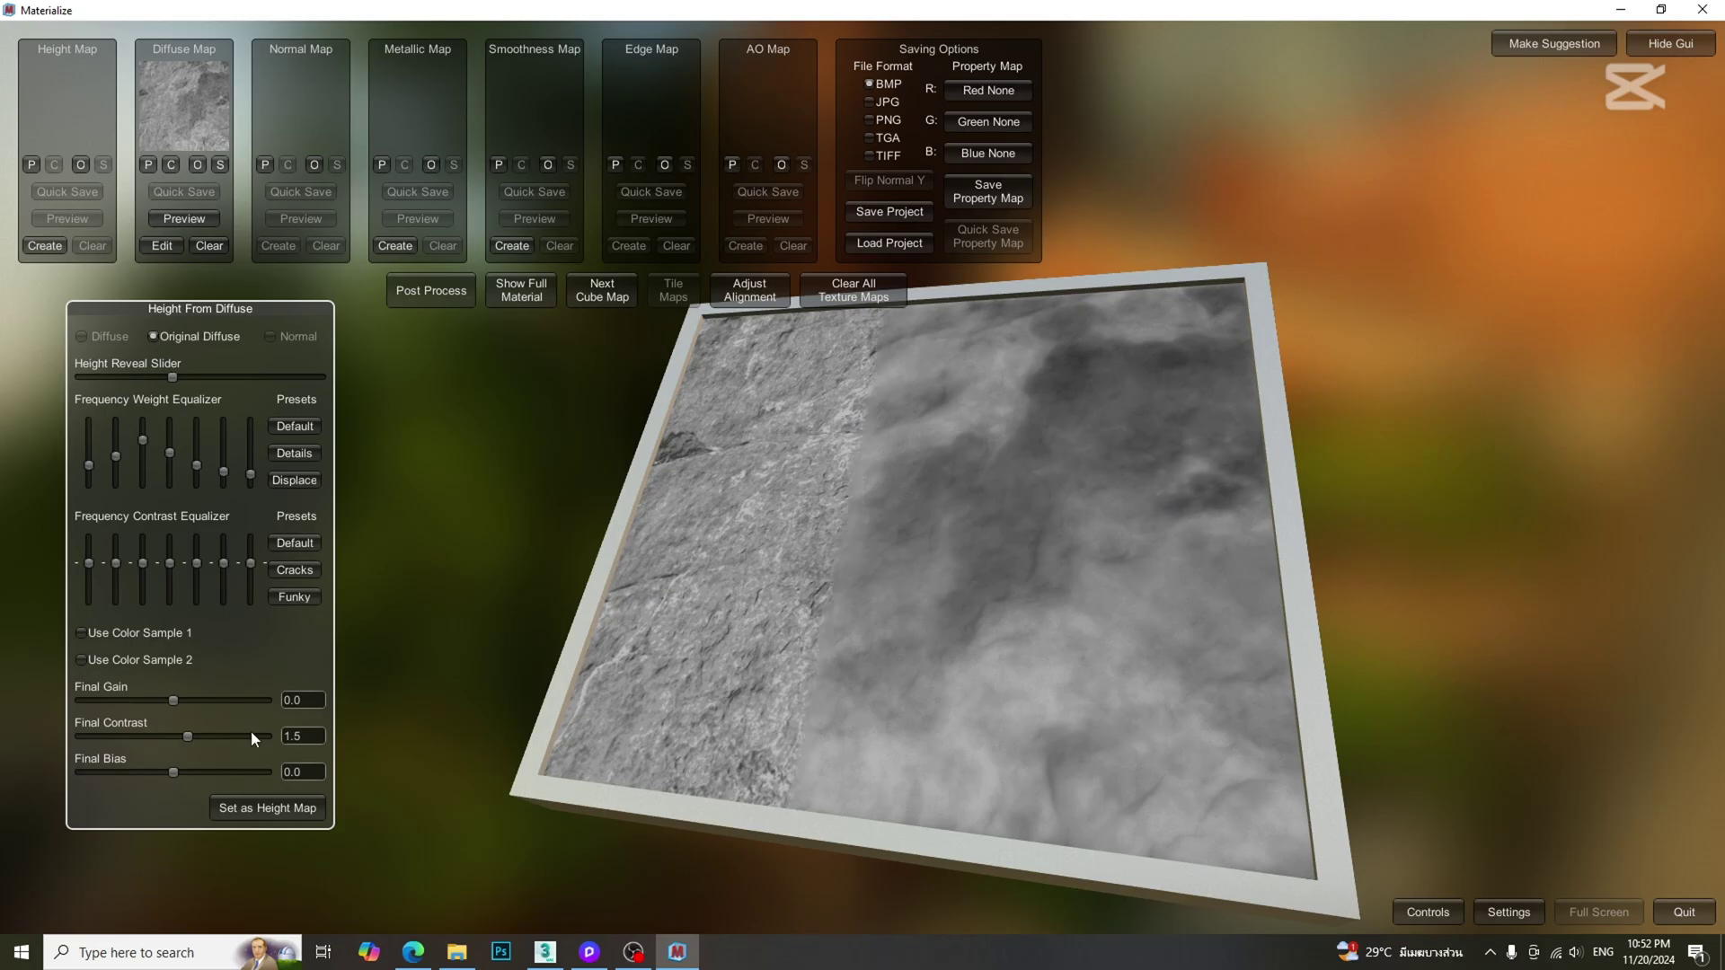
left_click_drag(191, 735, 197, 737)
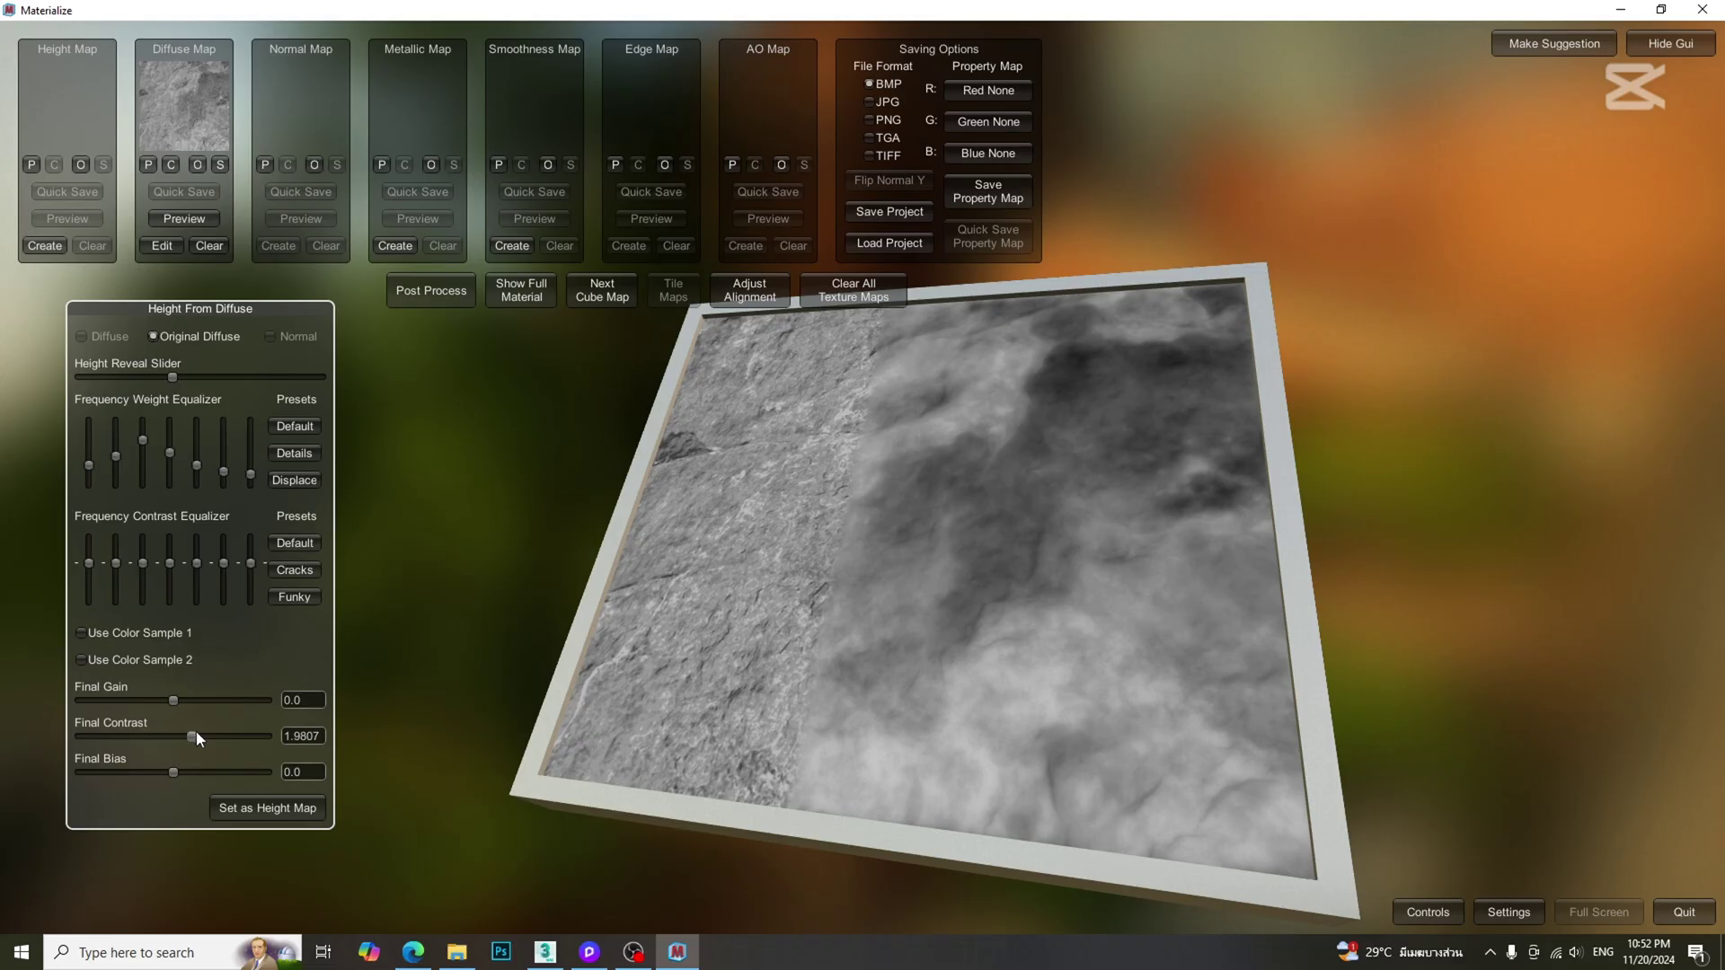
left_click(289, 814)
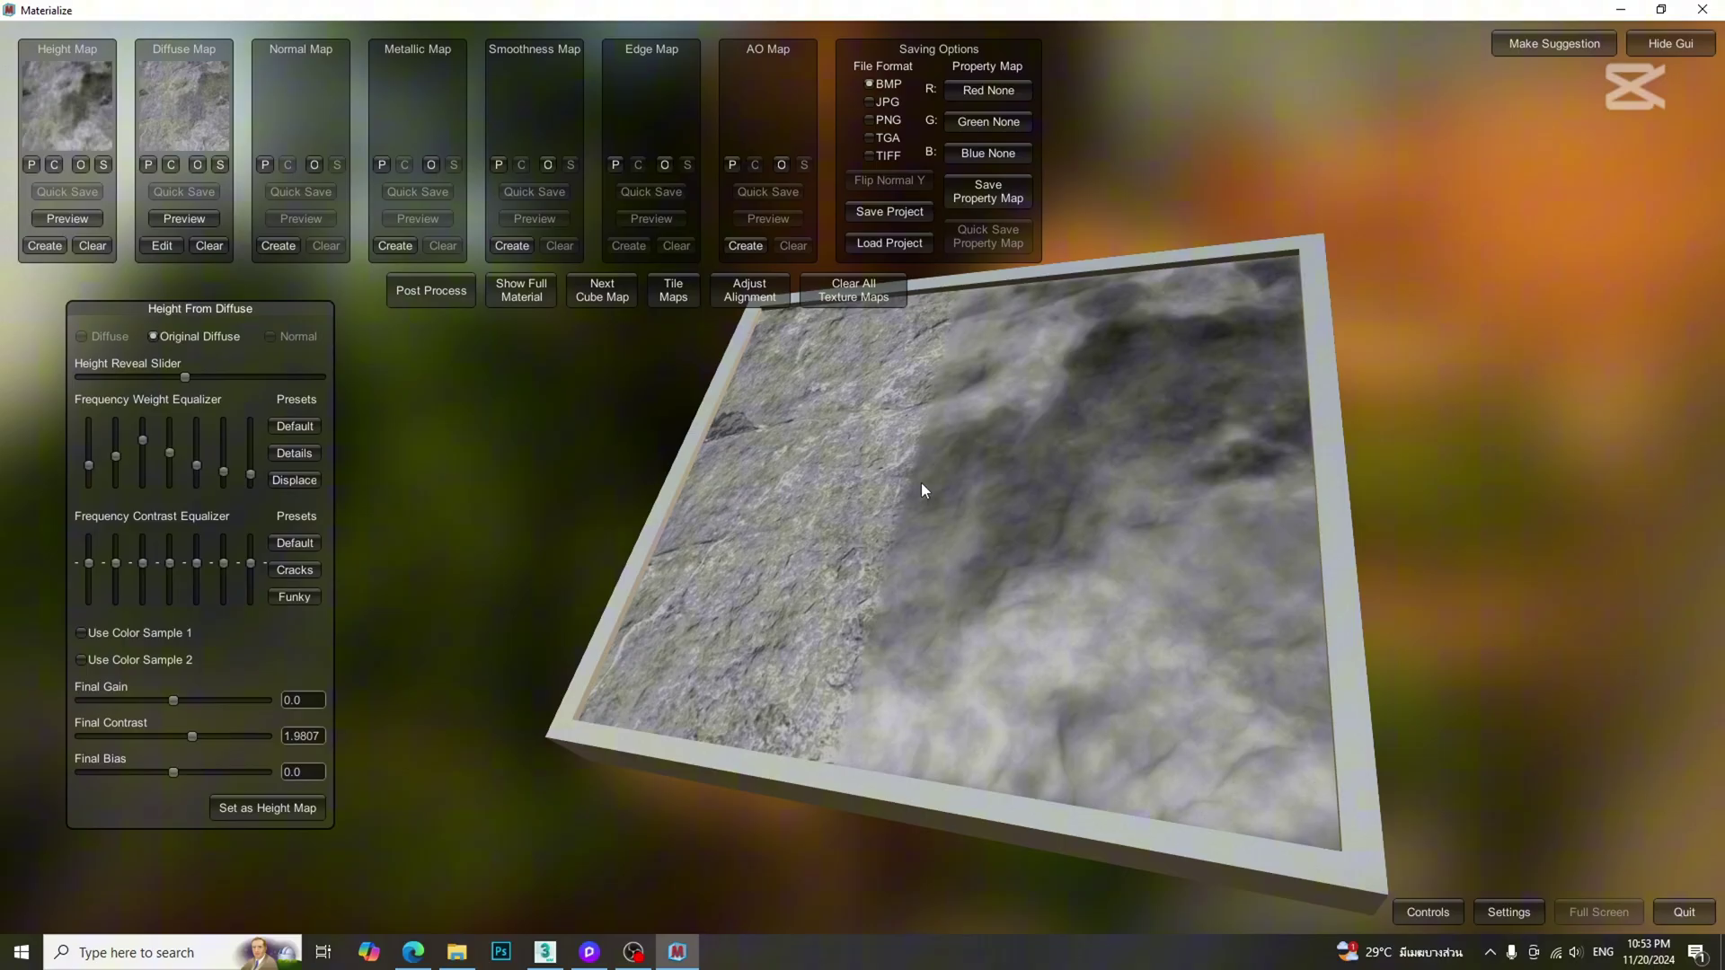
left_click(540, 302)
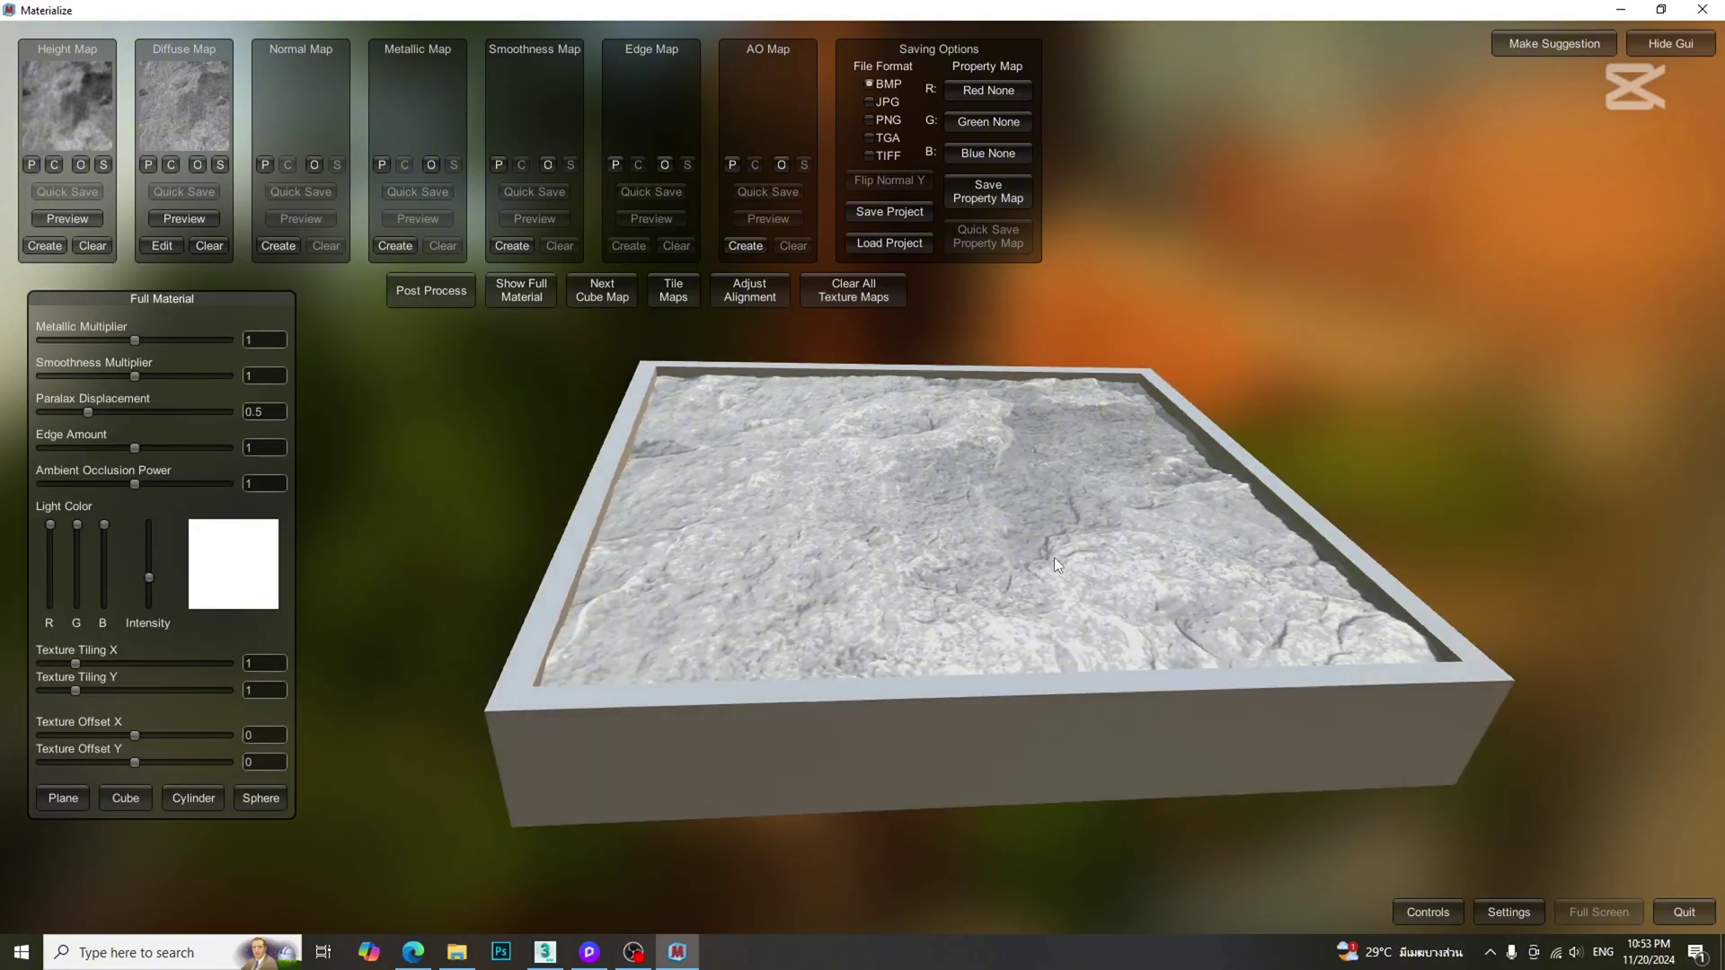
mouse_move(1054, 557)
right_mouse_down()
mouse_move(1090, 539)
mouse_move(1059, 526)
right_mouse_up()
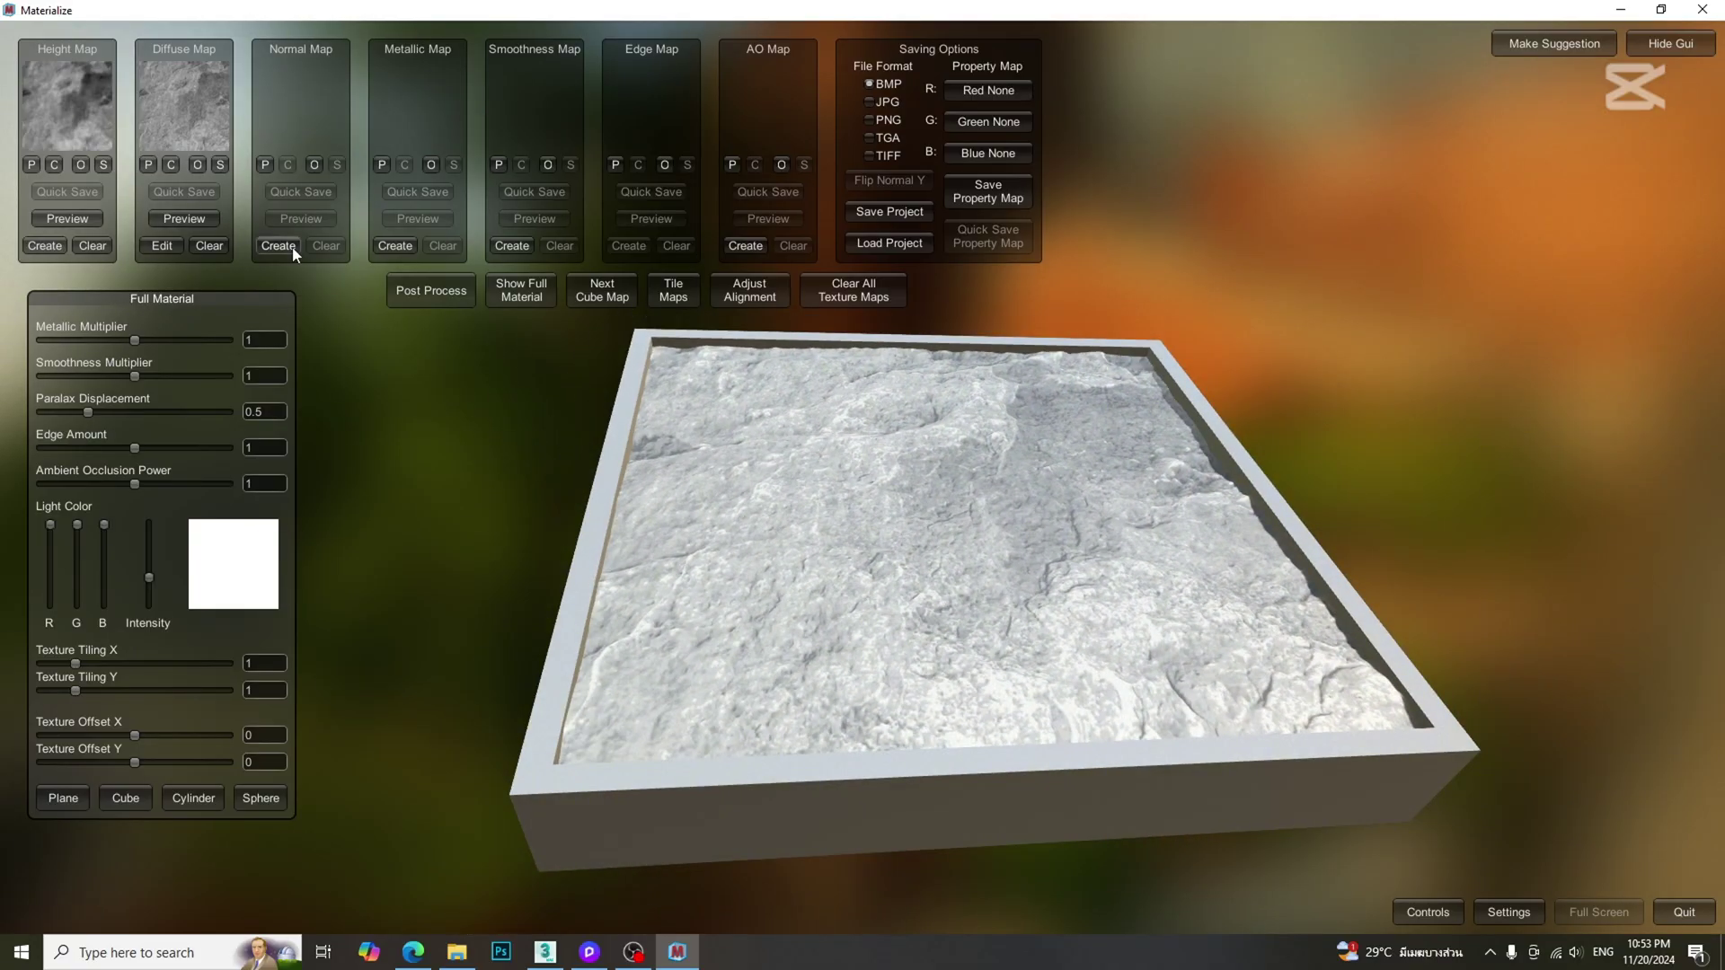
Create the normal map with a smoother equalizer preset and Final Contrast 5.3365, then preview it
left_click(277, 247)
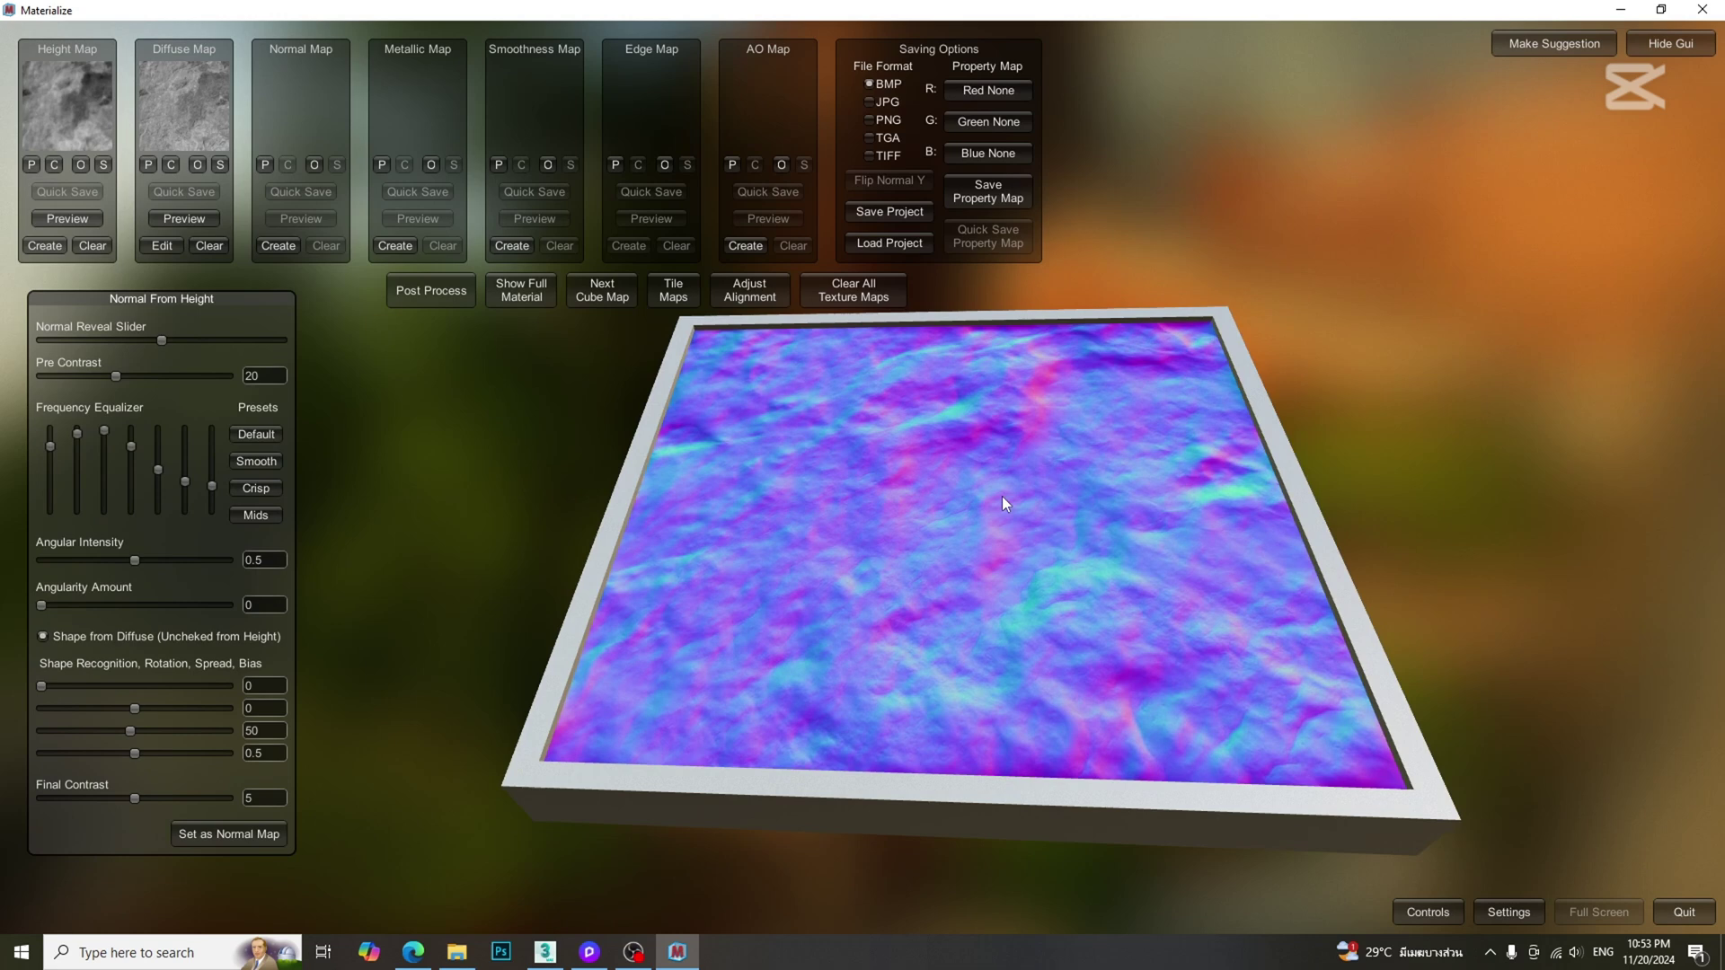
left_click(268, 519)
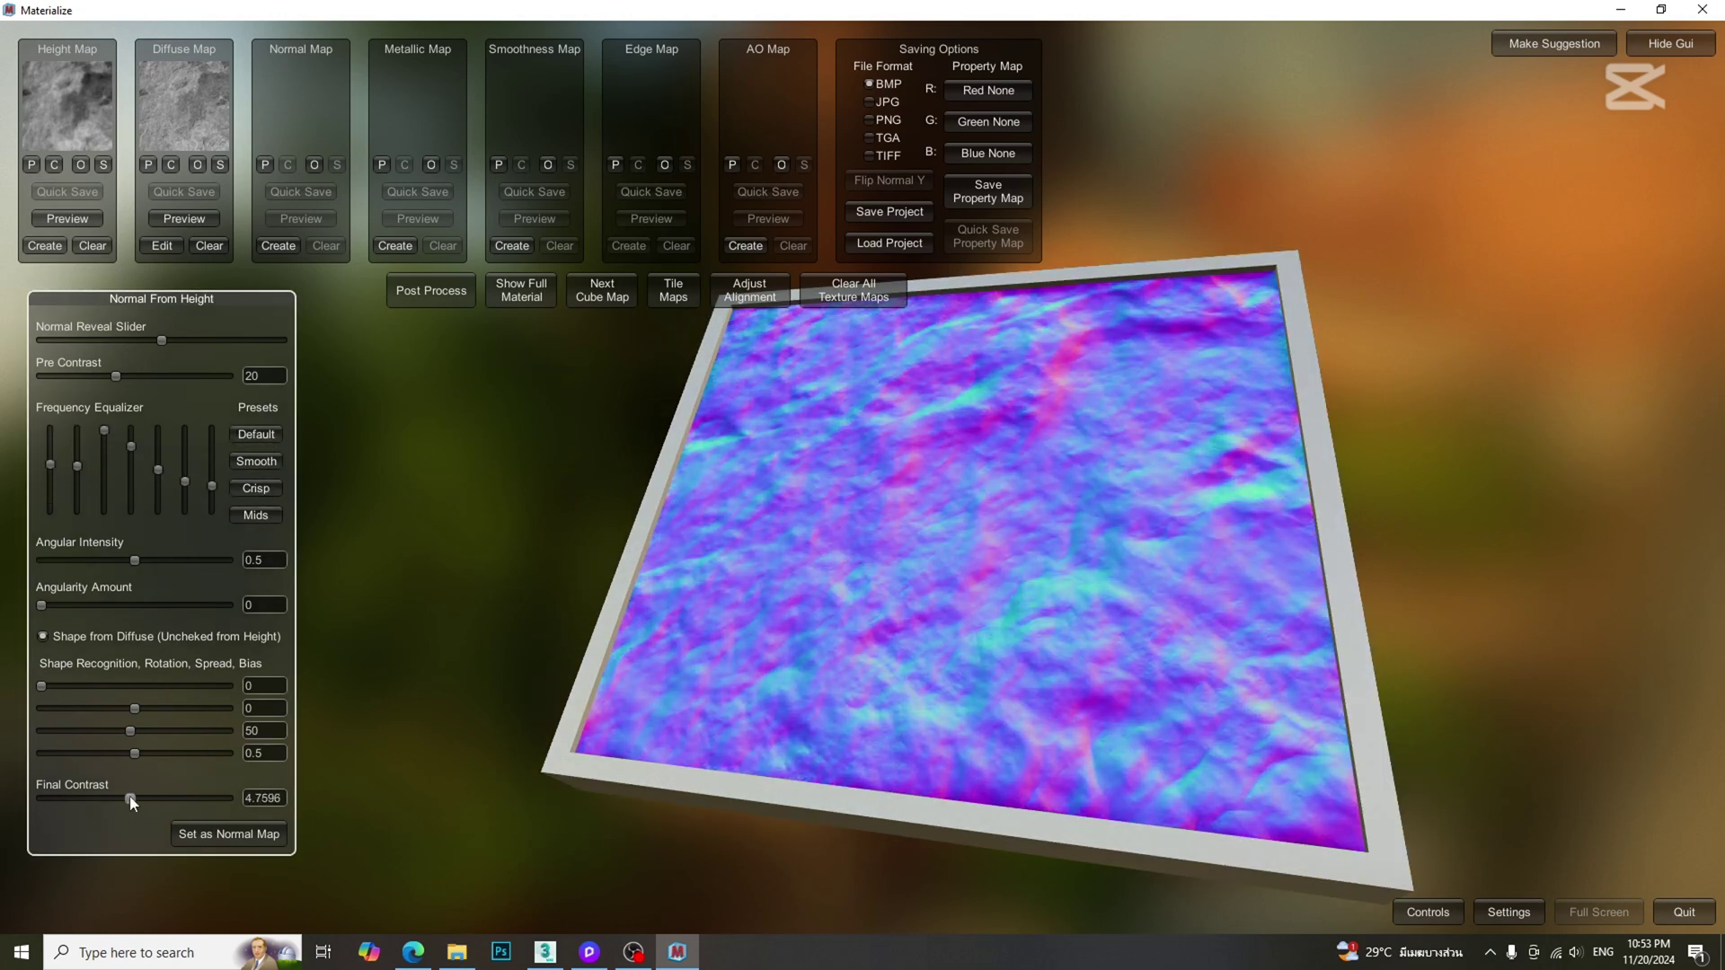
left_click_drag(129, 796, 140, 796)
left_click(261, 844)
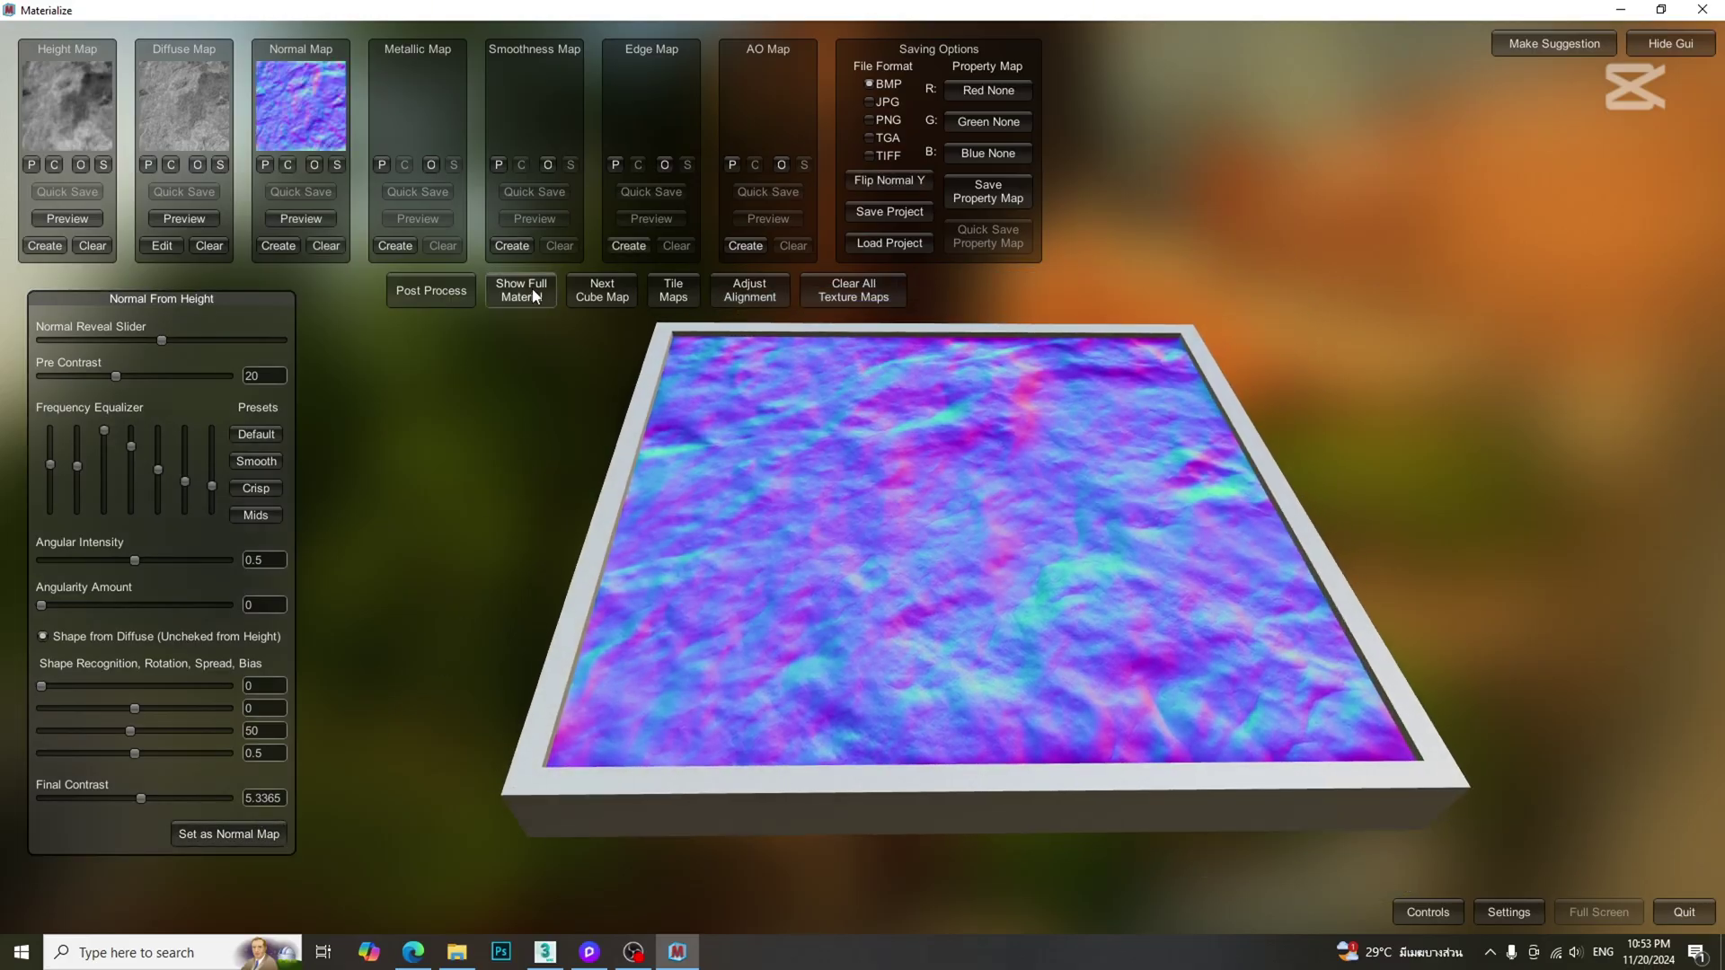
left_click(522, 291)
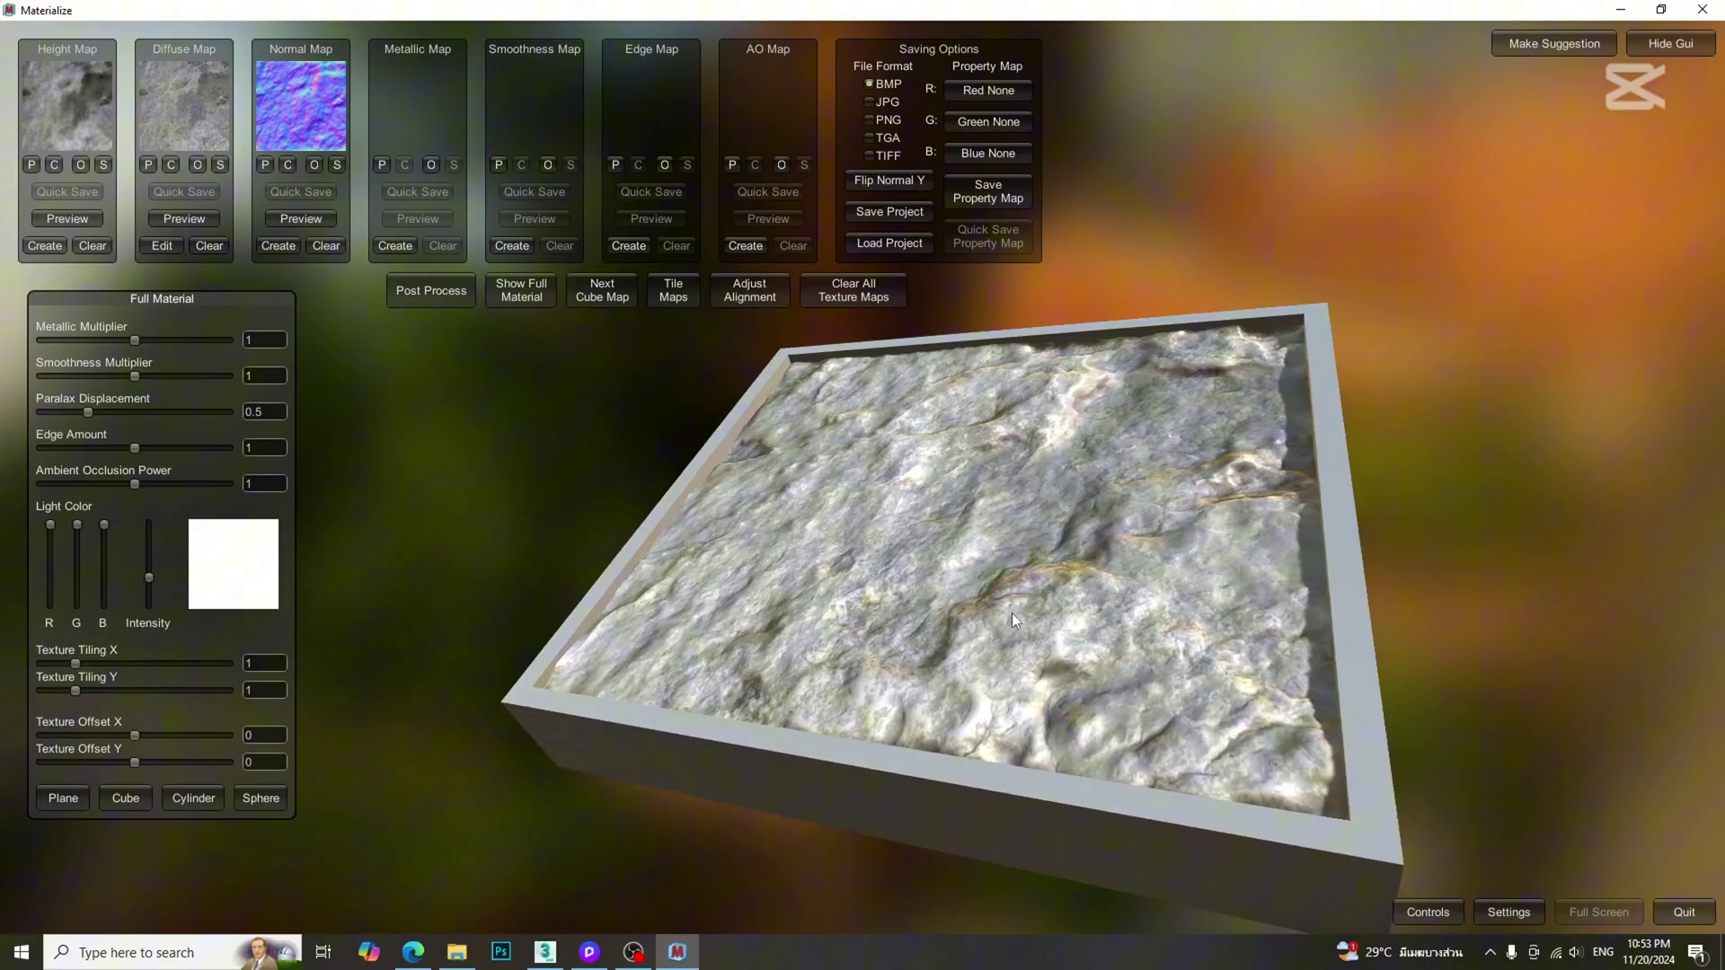
scroll(1012, 614, "up", 2)
right_click_drag(1098, 568, 1074, 621)
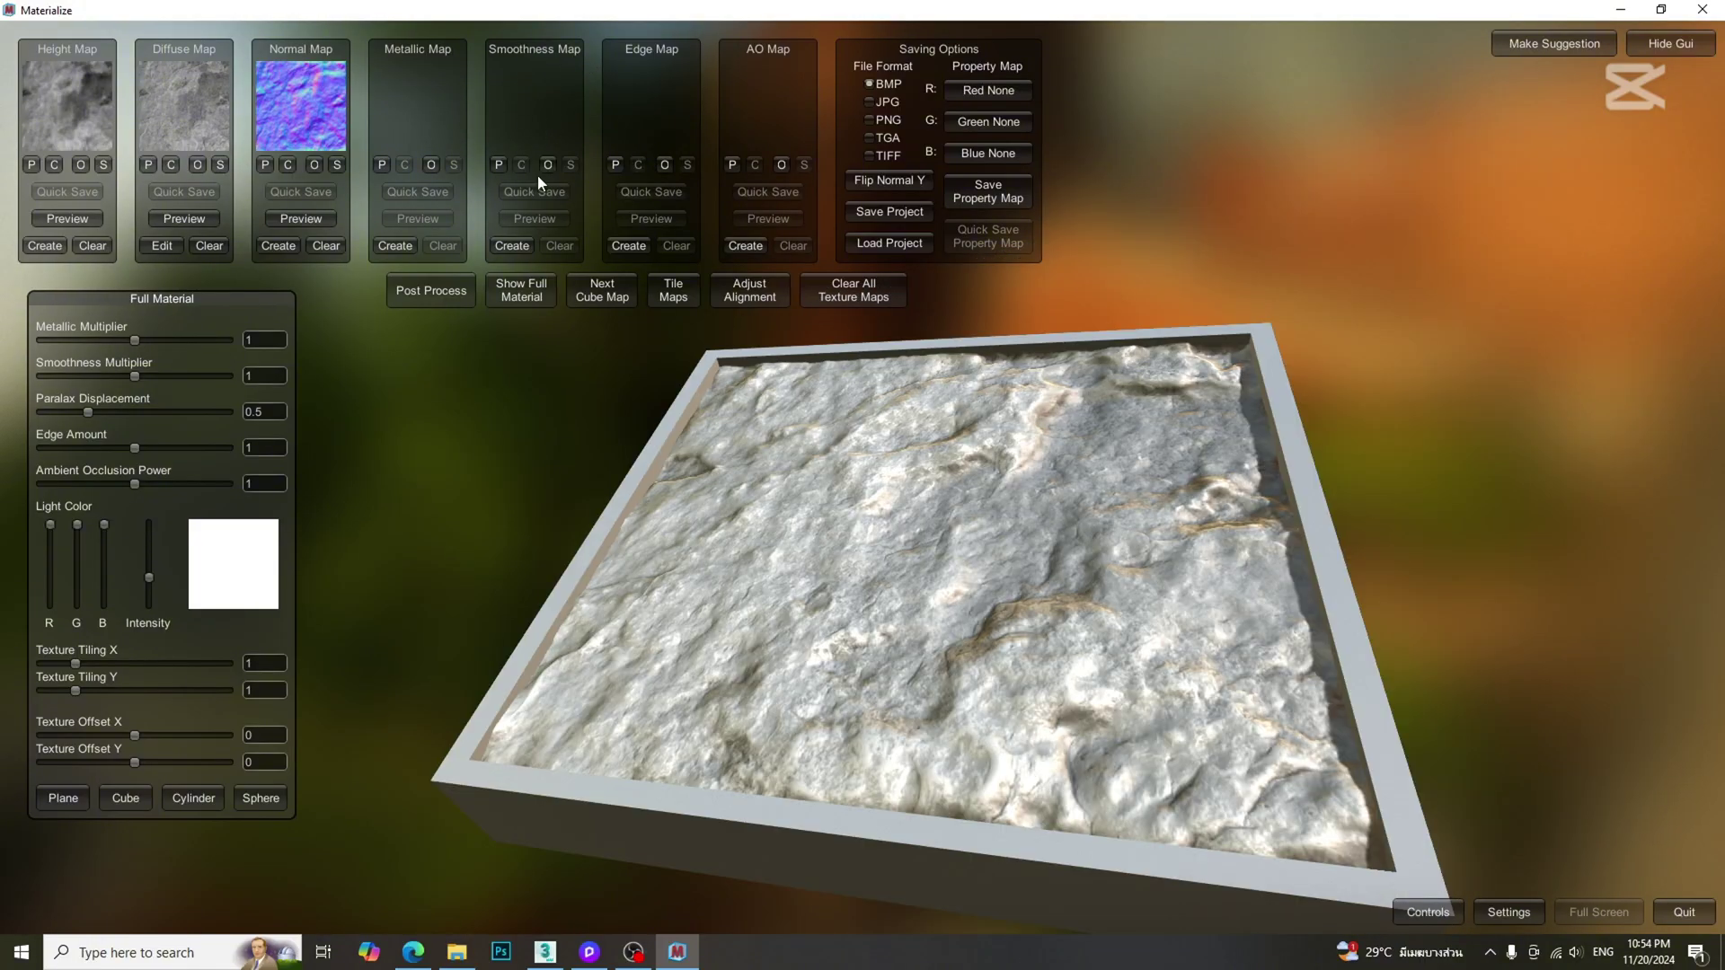
Set the smoothness map with High Pass Overlay 5.3076, Final Contrast 0.4423 and more bias
left_click(512, 246)
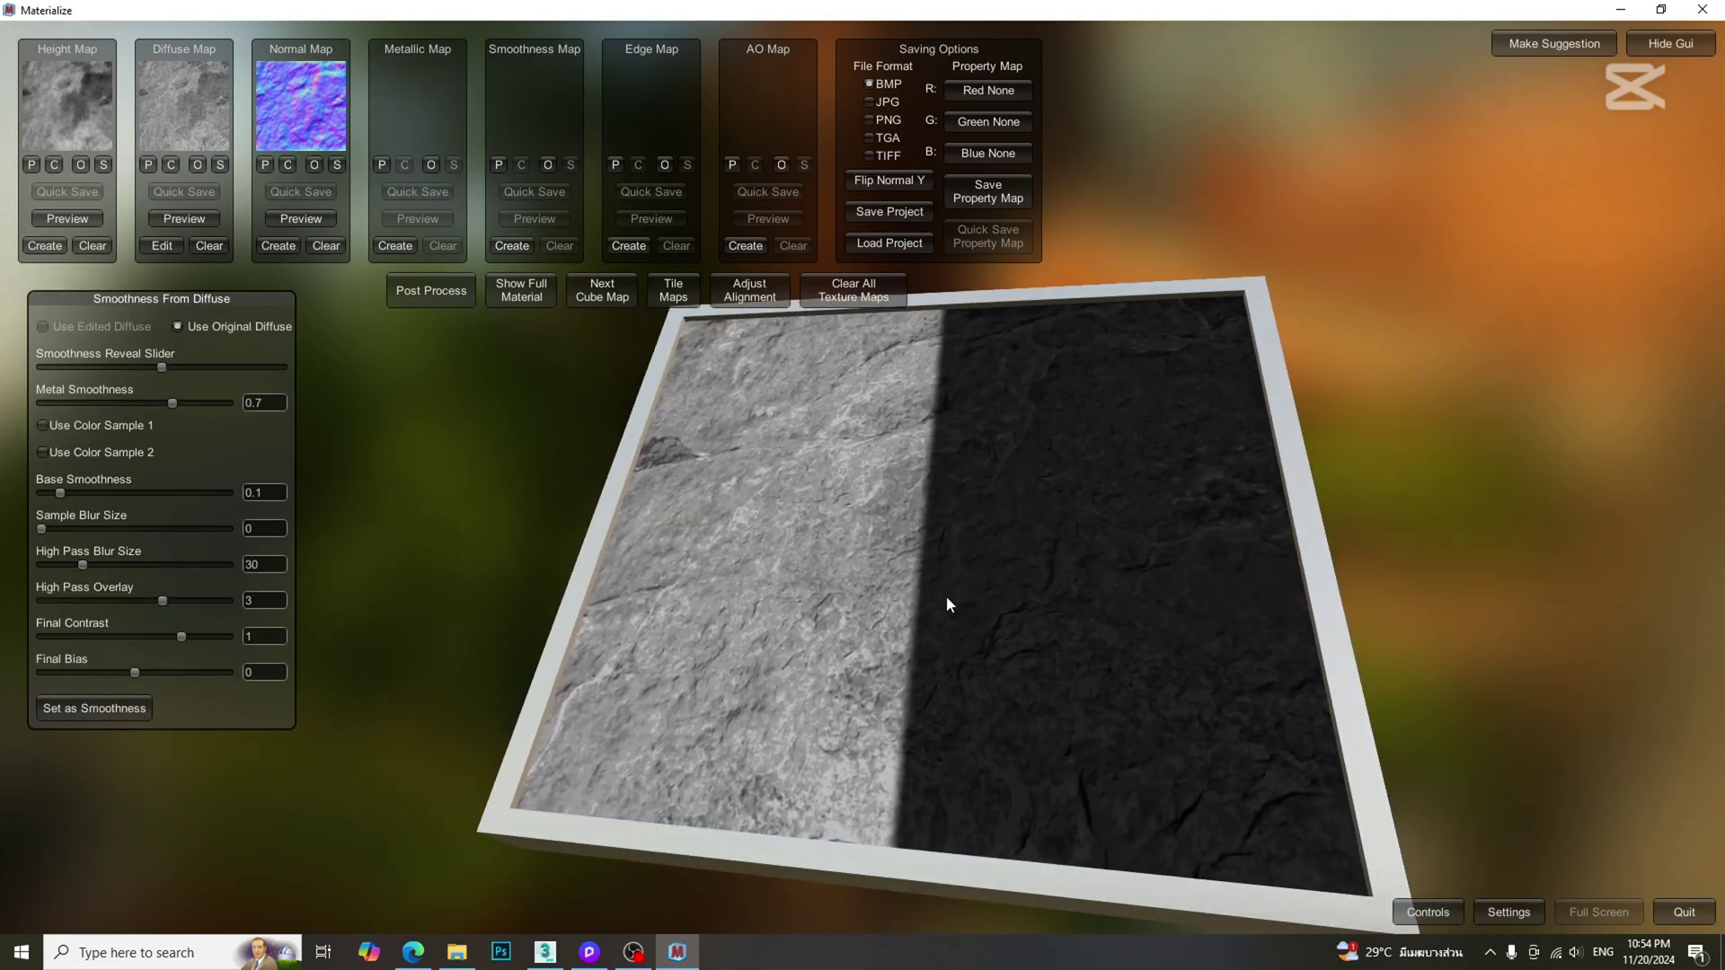
left_click_drag(161, 366, 153, 367)
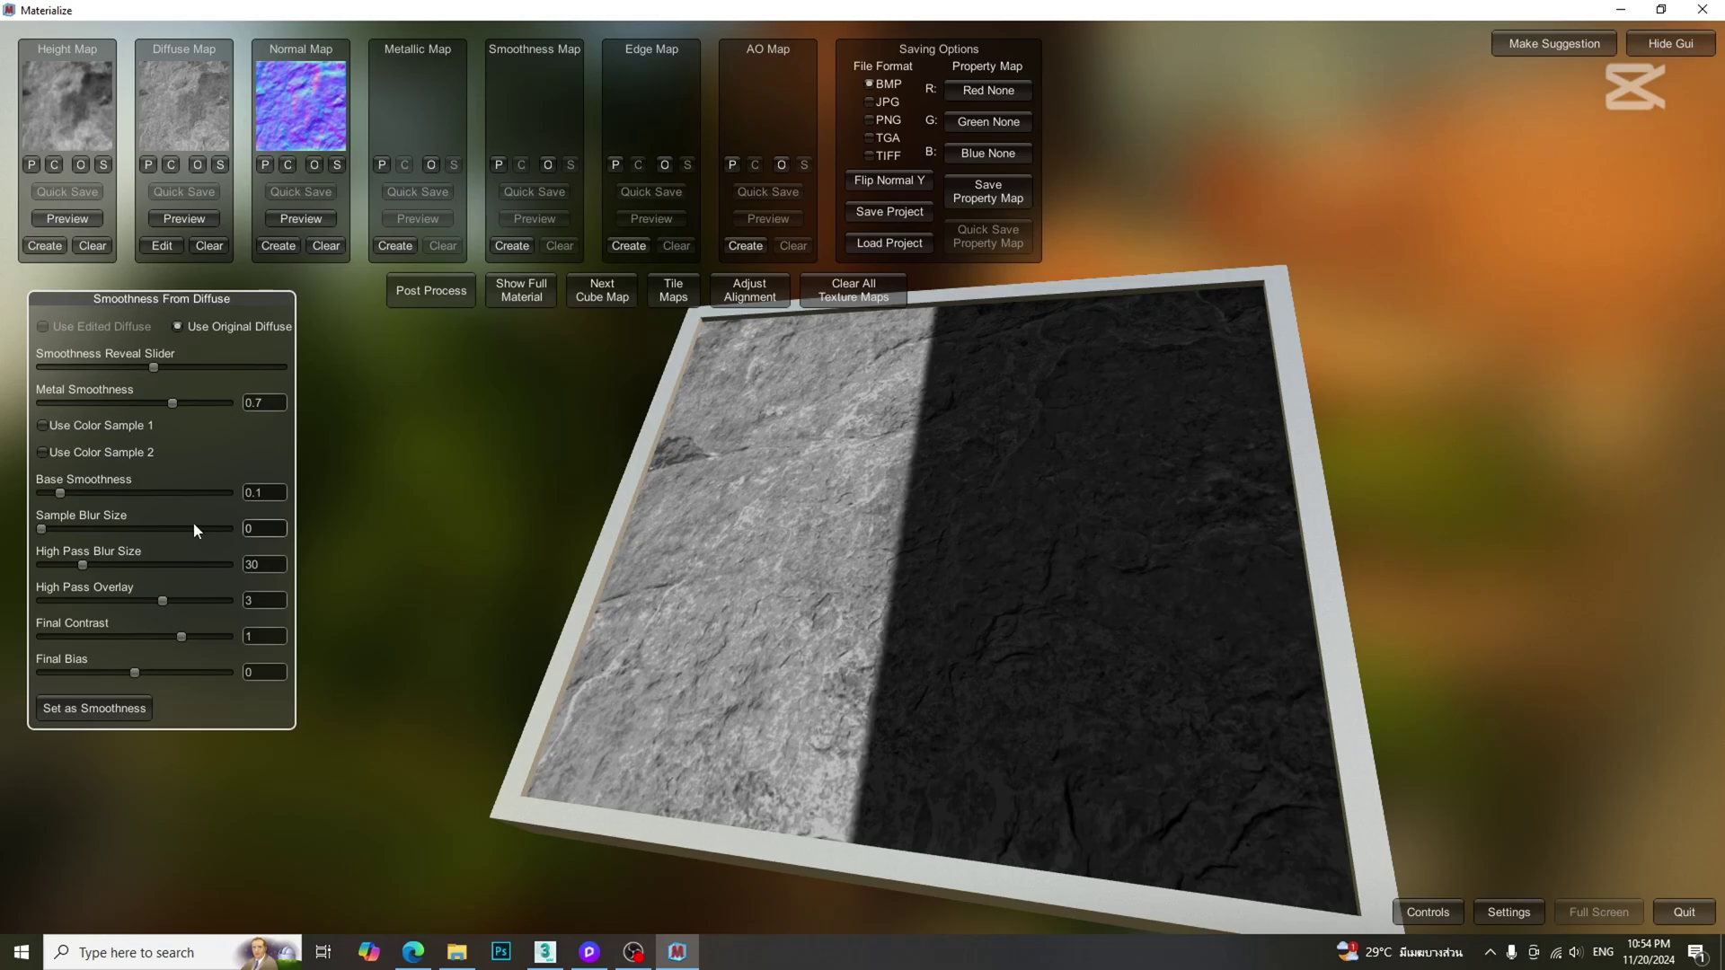
left_click_drag(184, 638, 183, 600)
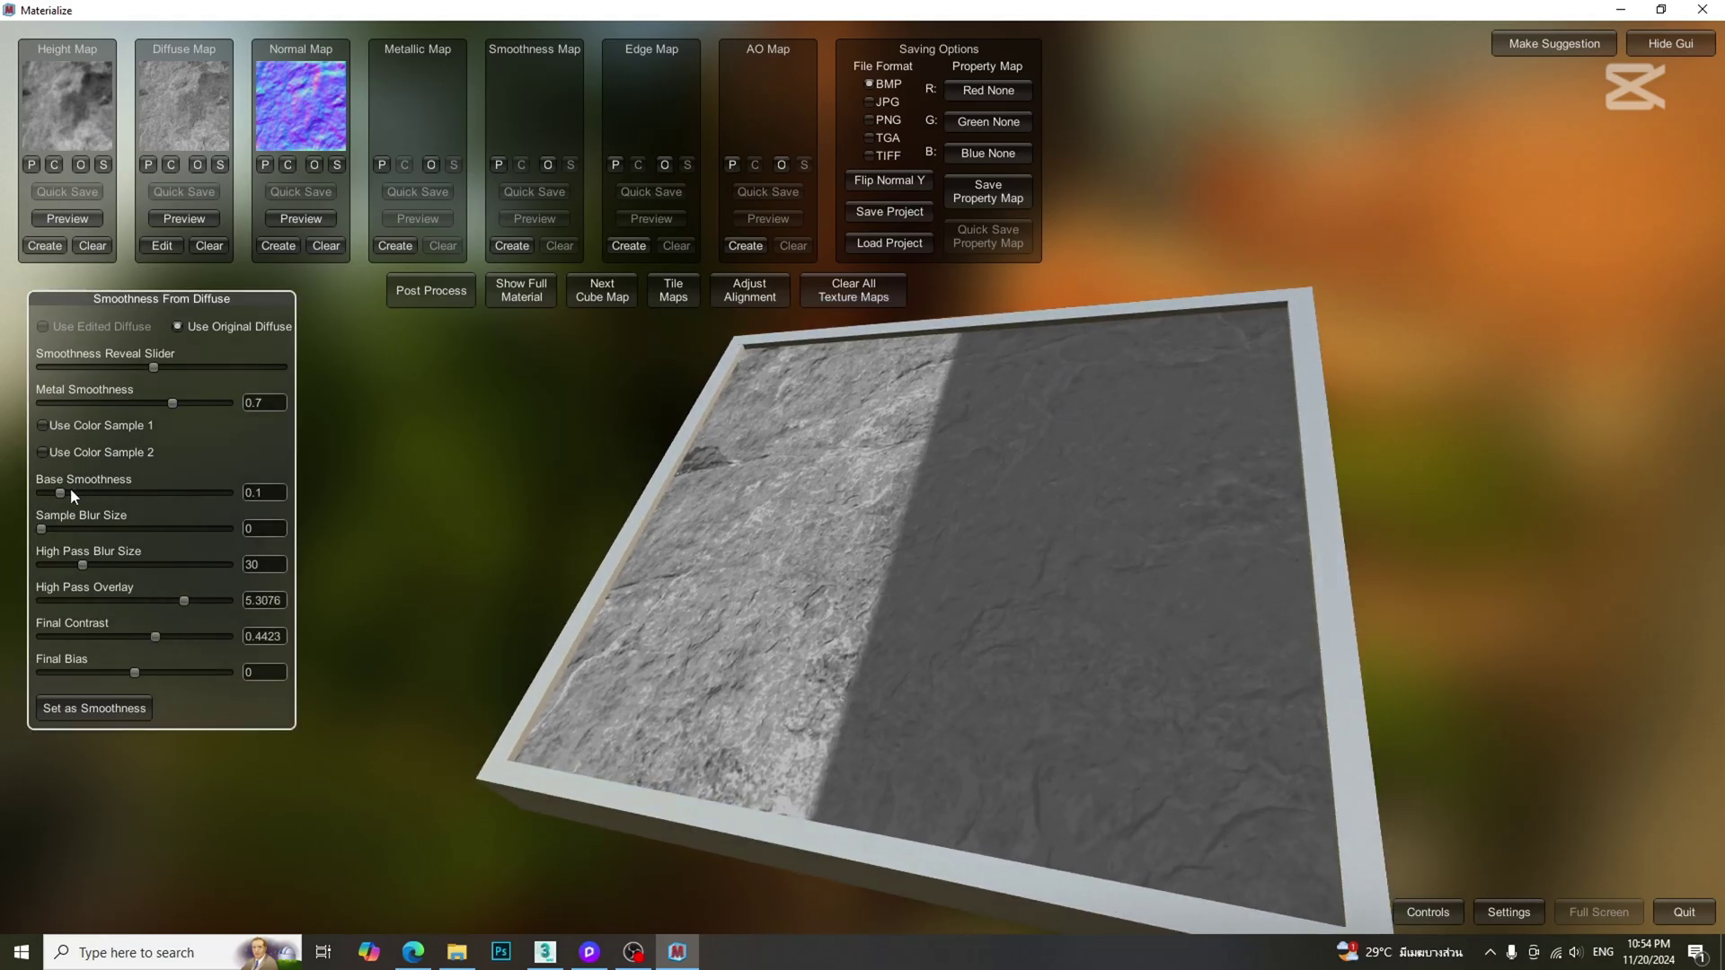
left_click_drag(132, 673, 157, 672)
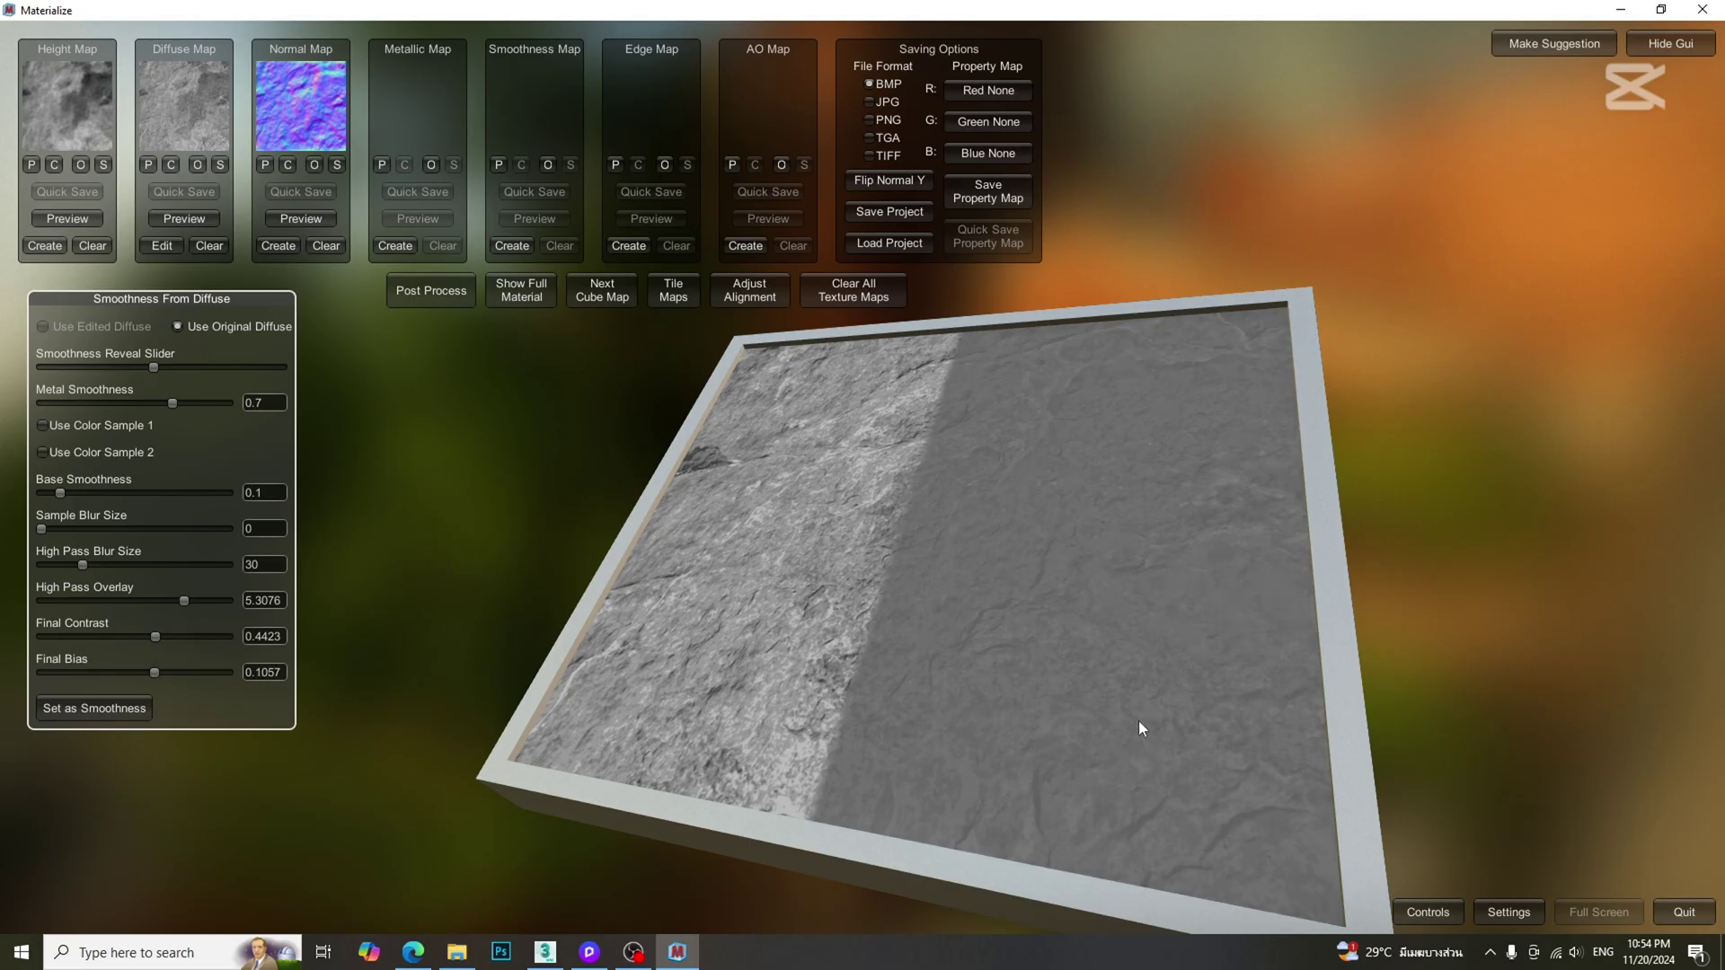
left_click(142, 710)
left_click(525, 293)
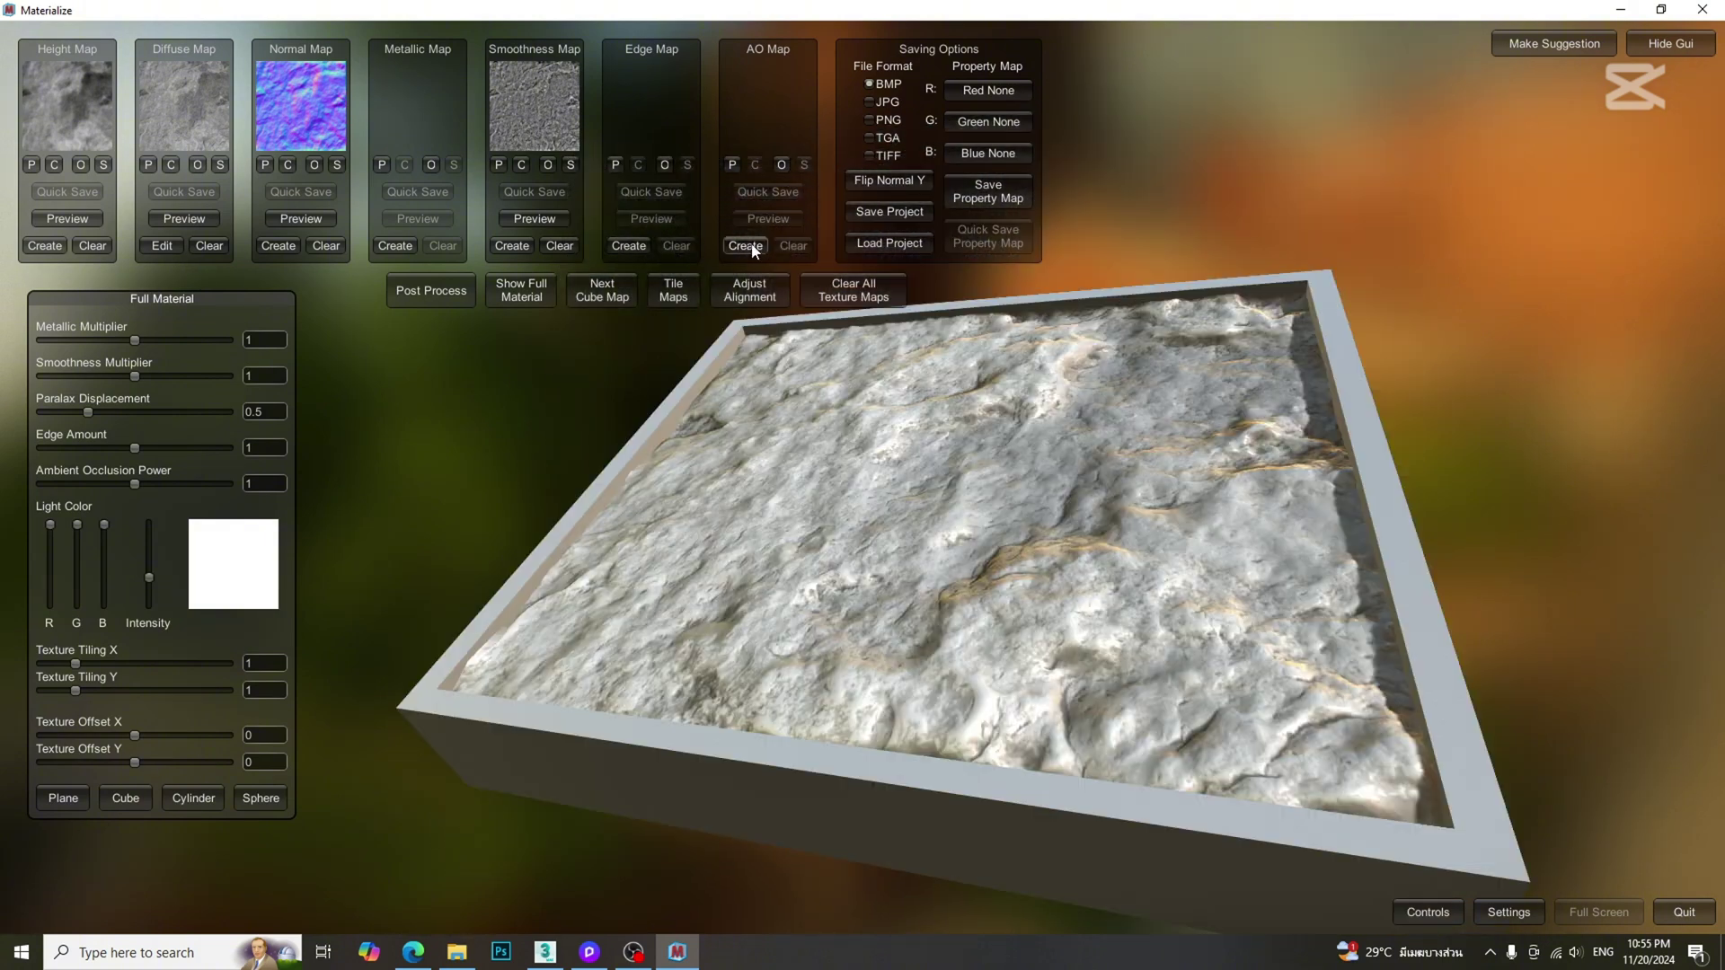
Create the AO map with AO Power 0.8096 and set it in the AO Map slot
left_click(748, 246)
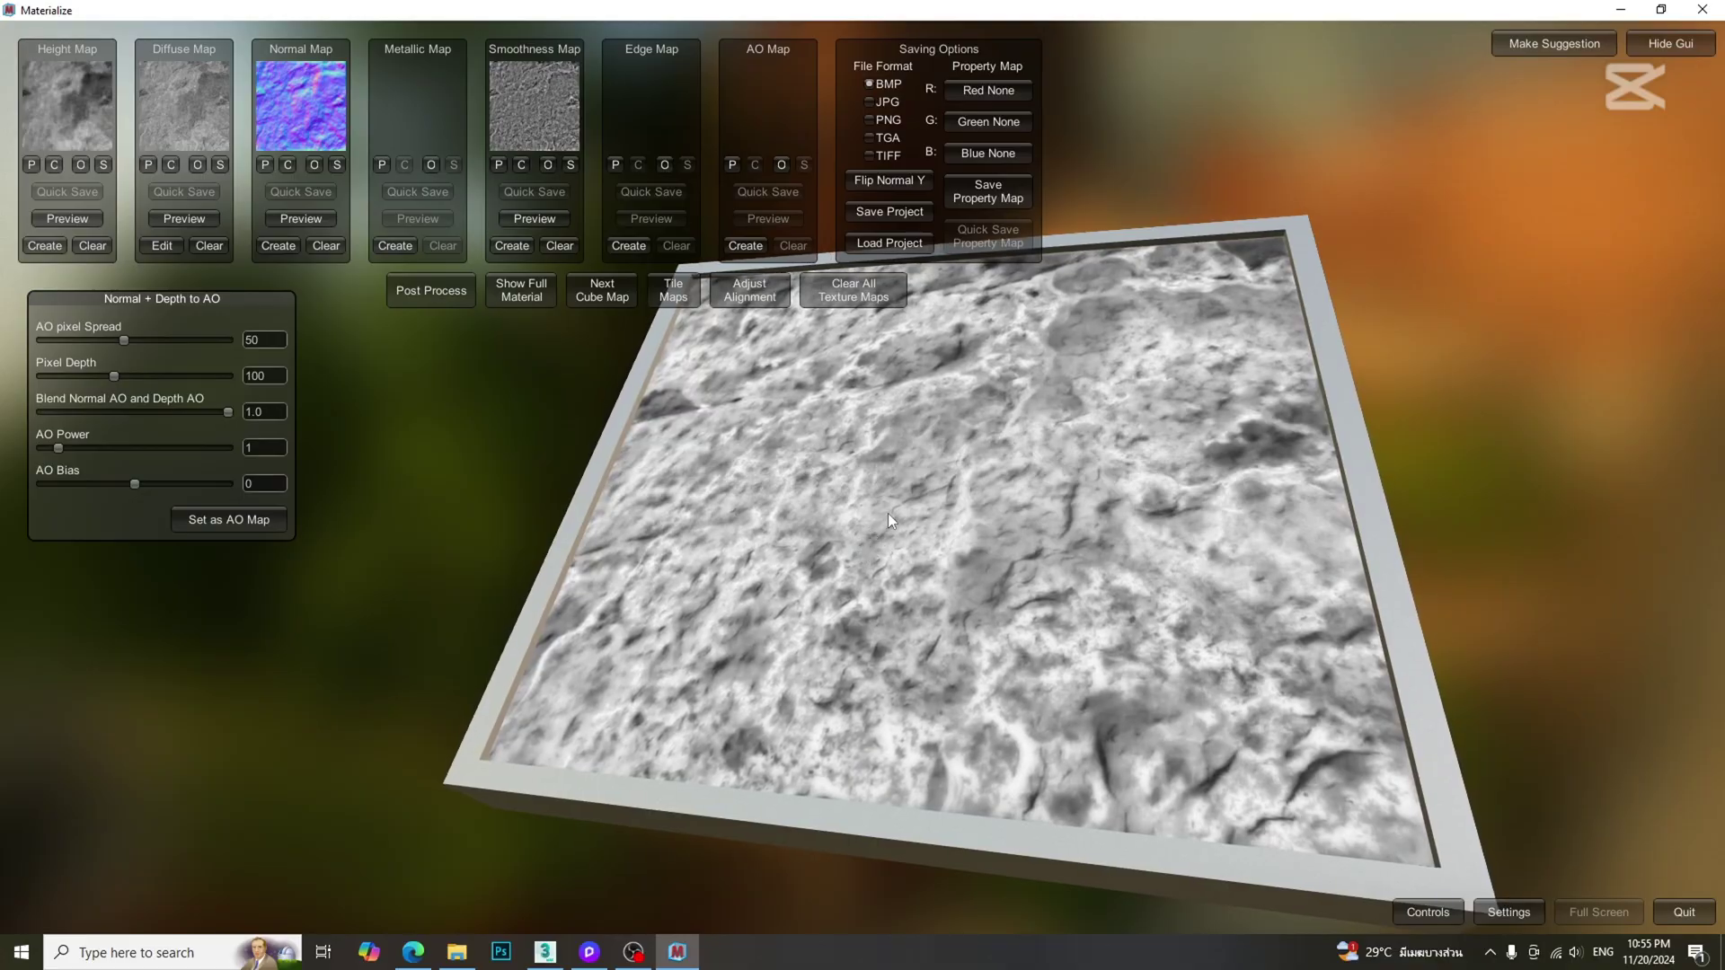
mouse_move(58, 447)
left_mouse_down()
mouse_move(108, 446)
mouse_move(54, 446)
left_mouse_up()
left_click(212, 519)
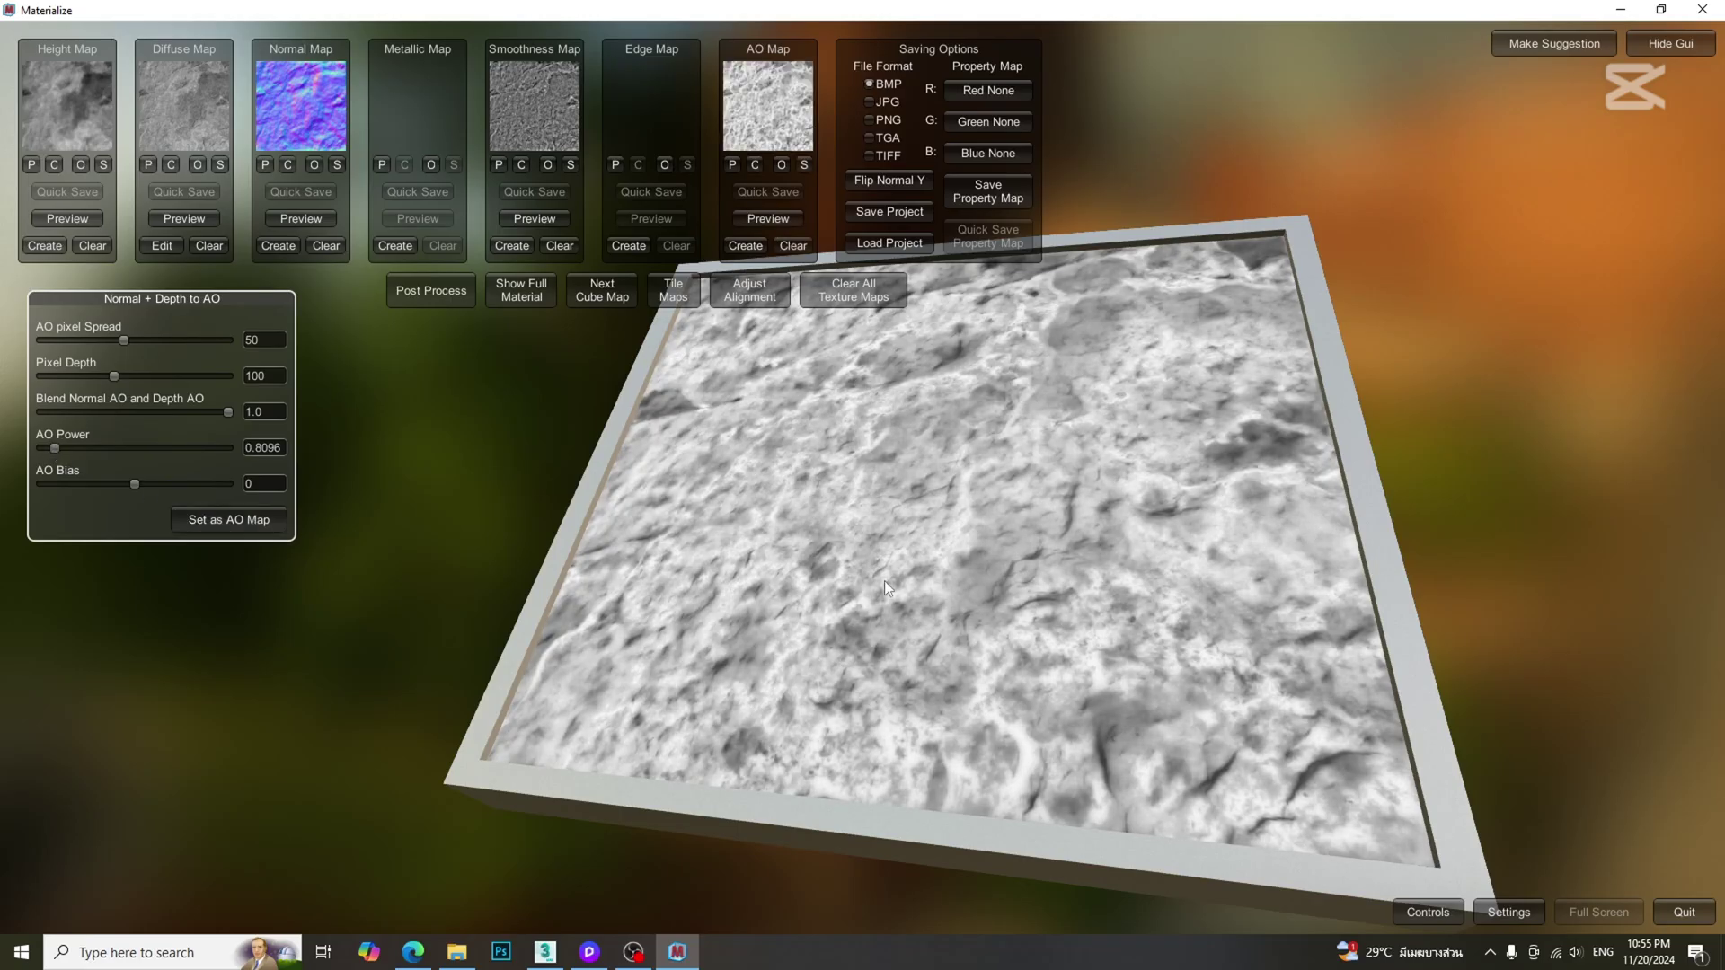
Tune the full material to Smoothness 0.8653, Parallax 0.5576, Edge 0.923 and AO Power 1.1634
left_click(521, 289)
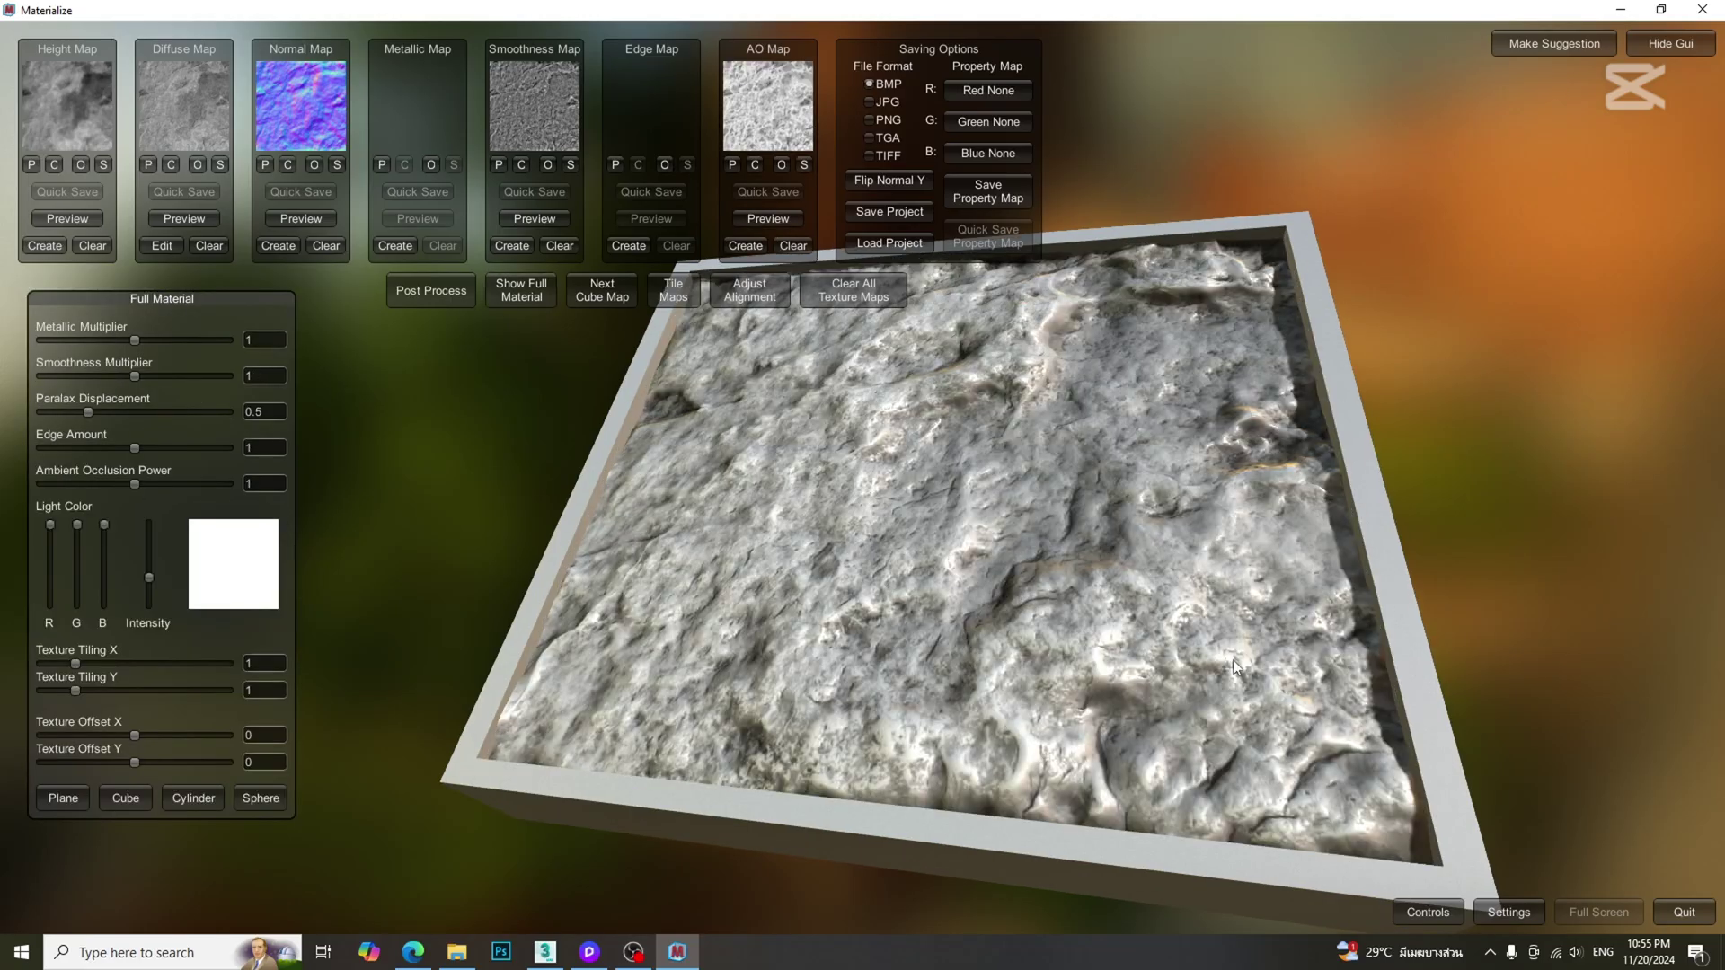
left_click_drag(1202, 715, 1052, 575)
right_click_drag(1051, 575, 924, 585)
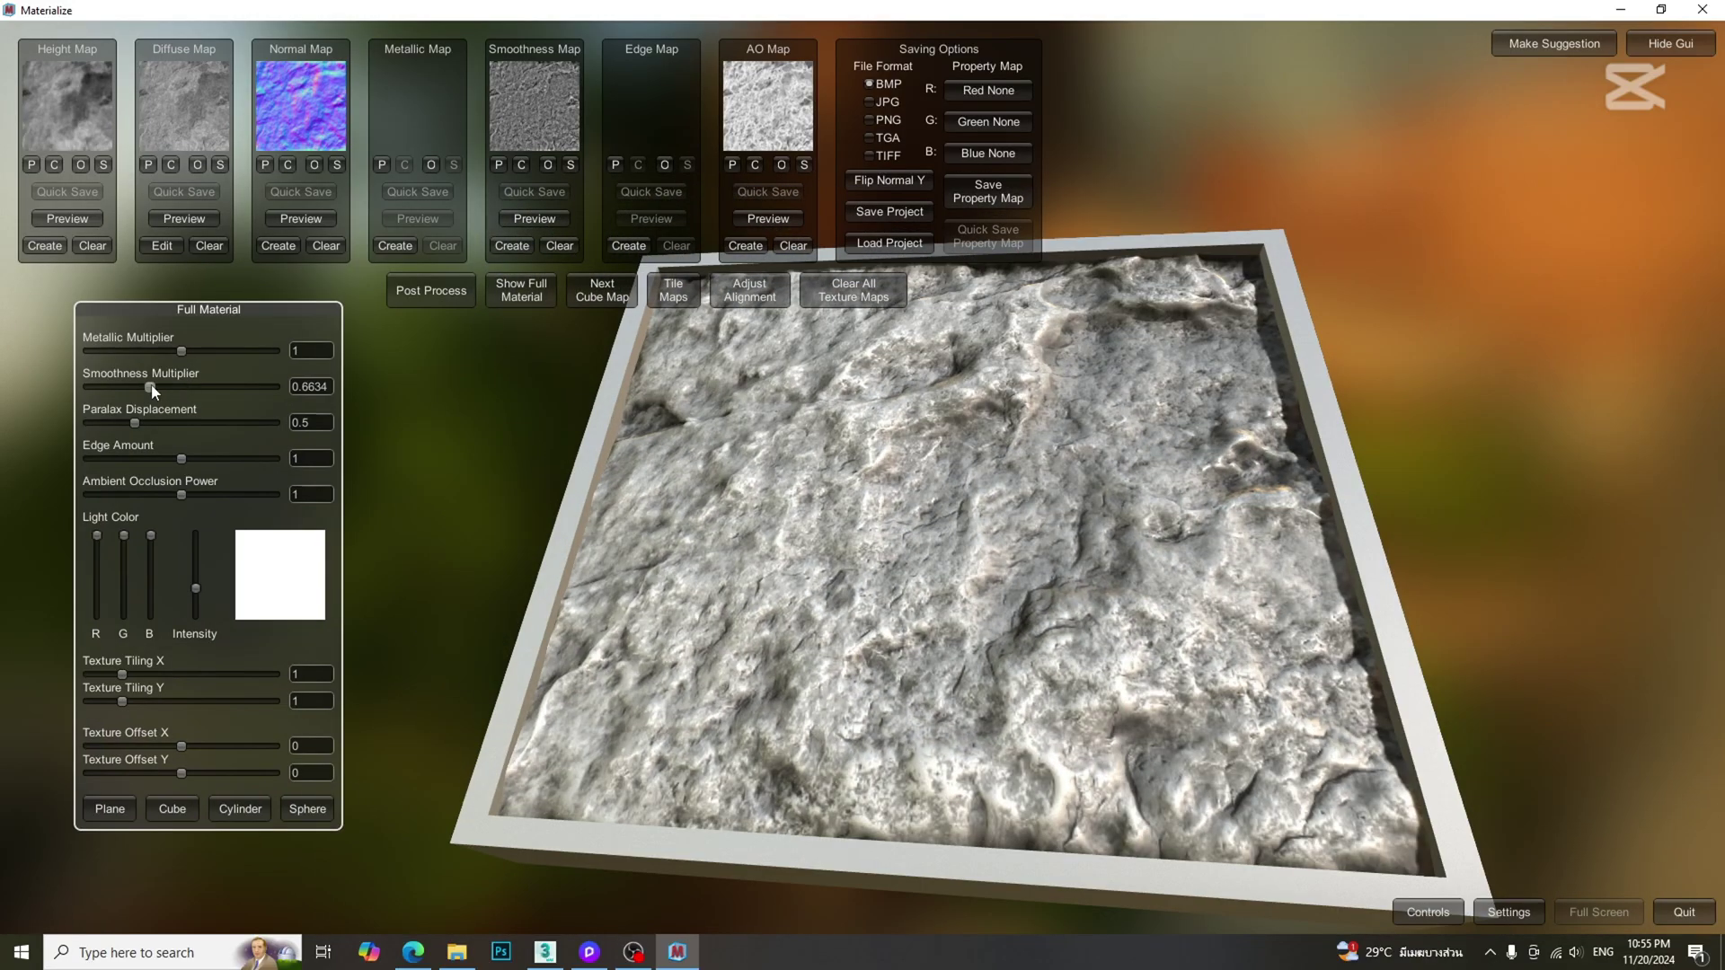
left_click_drag(150, 387, 141, 425)
left_click_drag(141, 424, 150, 424)
right_click_drag(926, 593, 916, 503)
mouse_move(151, 425)
left_mouse_down()
mouse_move(131, 426)
mouse_move(146, 426)
left_mouse_up()
left_click_drag(173, 389, 176, 389)
left_click_drag(146, 425, 208, 497)
left_click_drag(791, 575, 1033, 569)
Tile the rock maps with Texture Tiling 1.7725 and Edge Falloff 0.5954
left_click(673, 290)
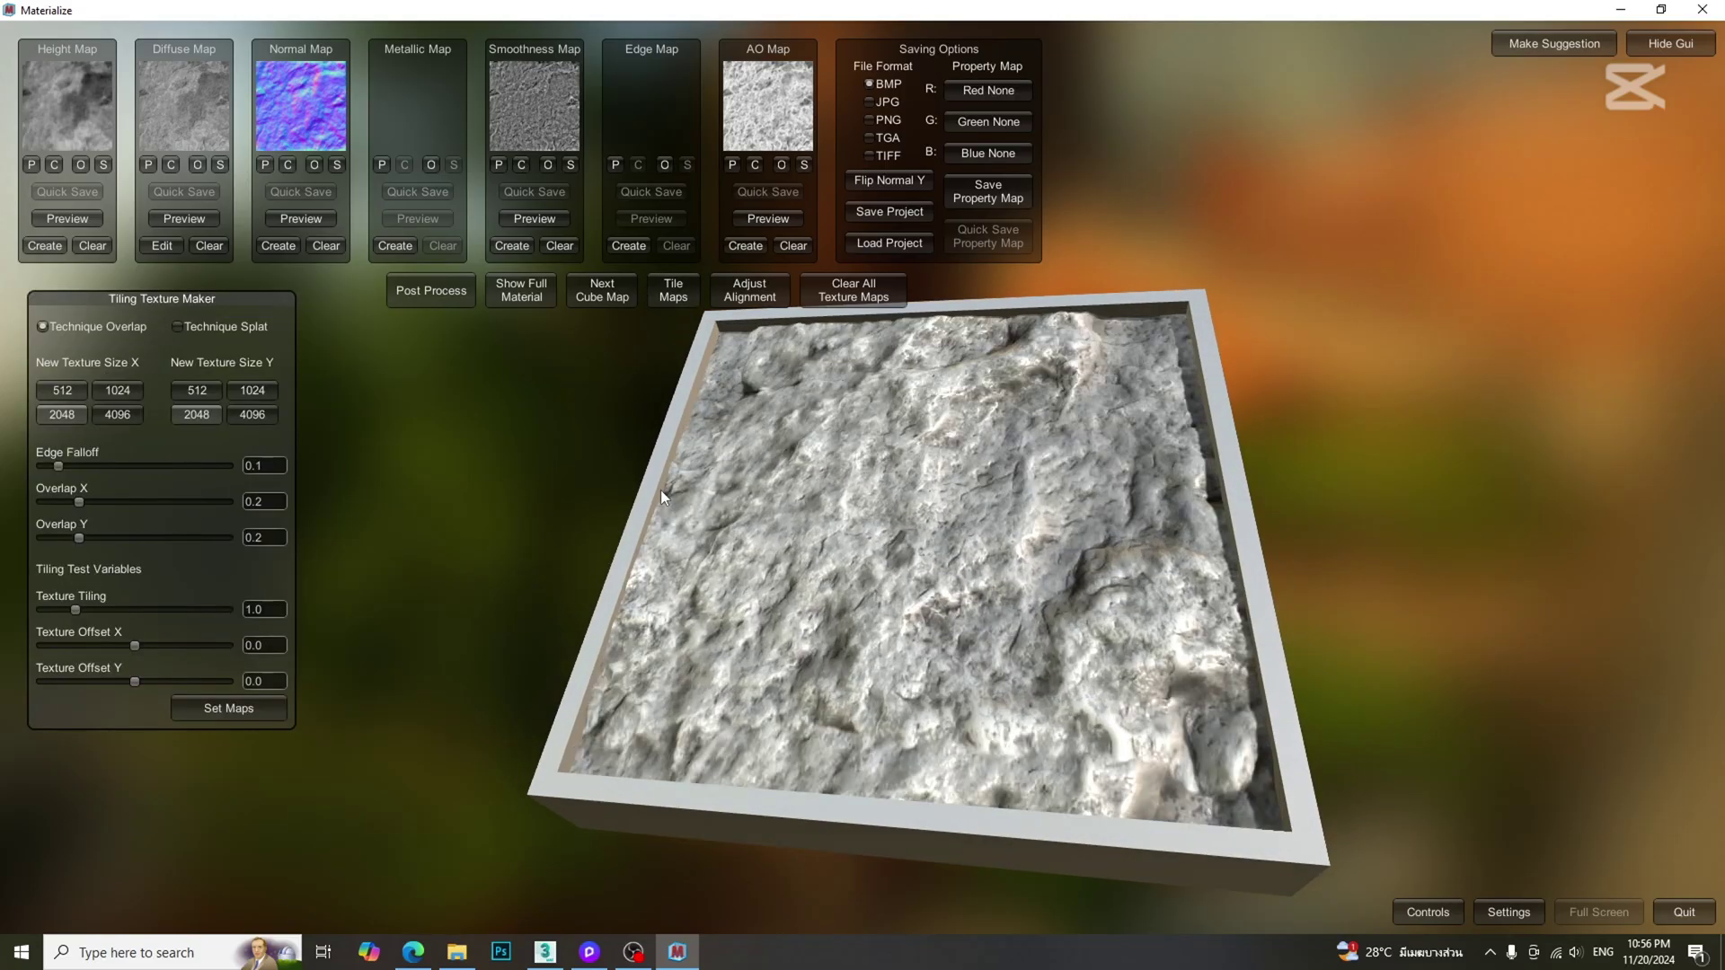
left_click_drag(58, 465, 41, 466)
left_click_drag(75, 609, 101, 608)
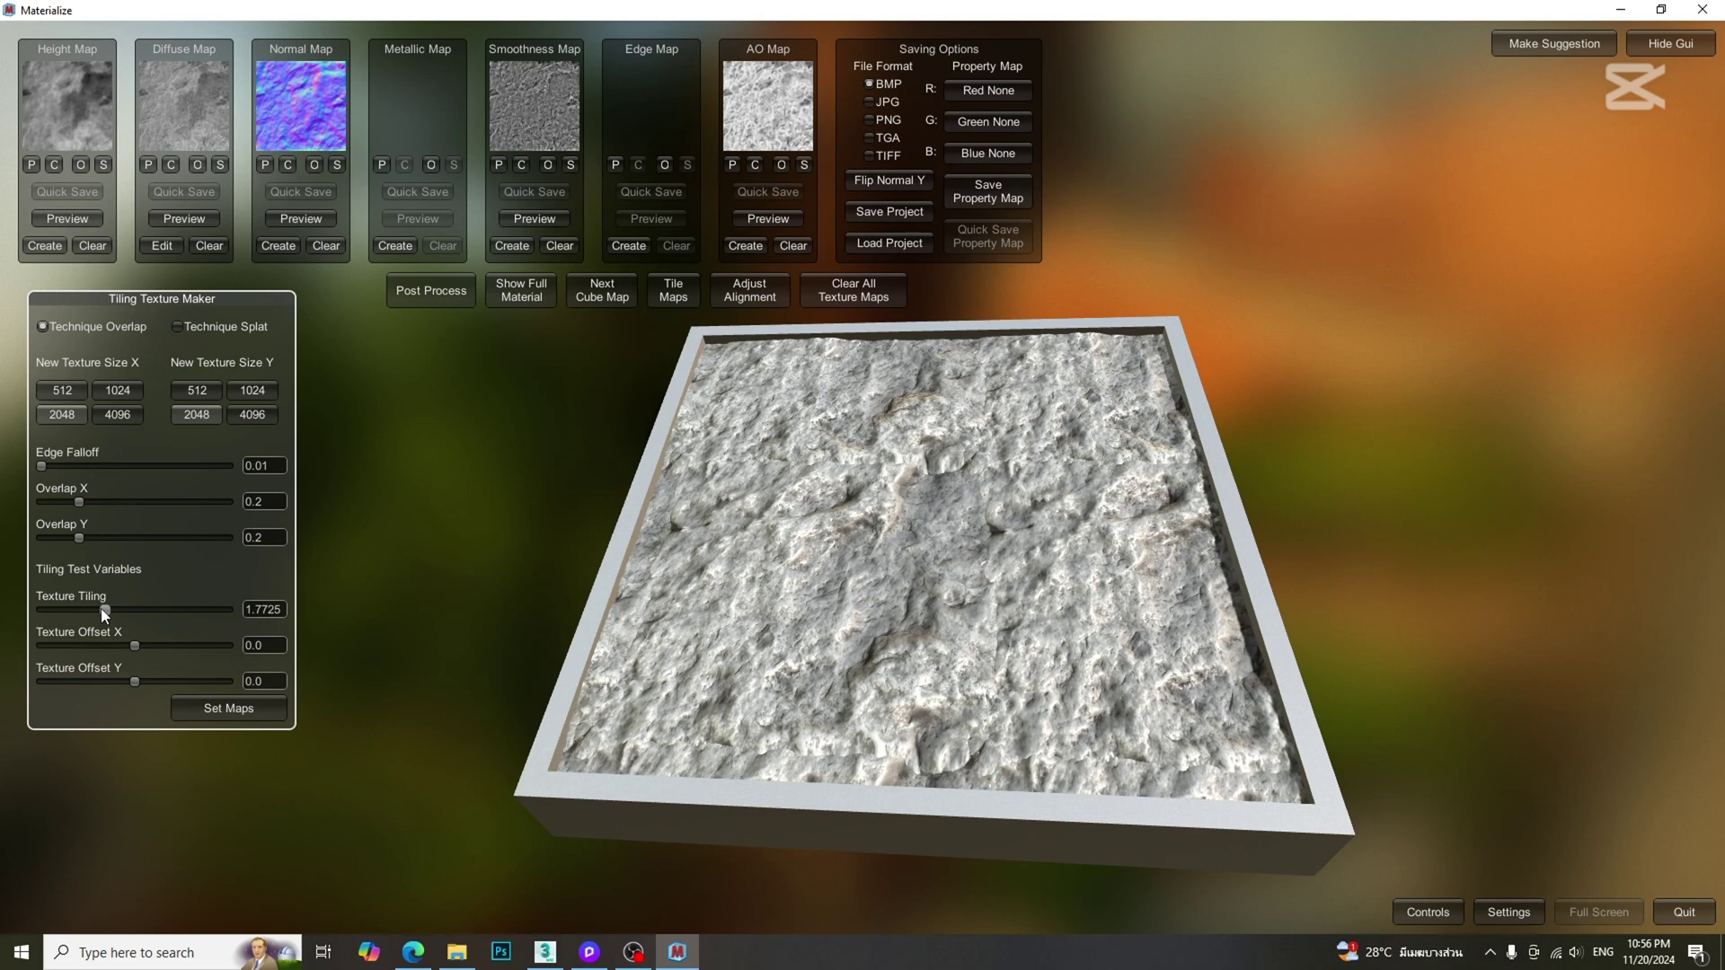
scroll(951, 581, "up", 5)
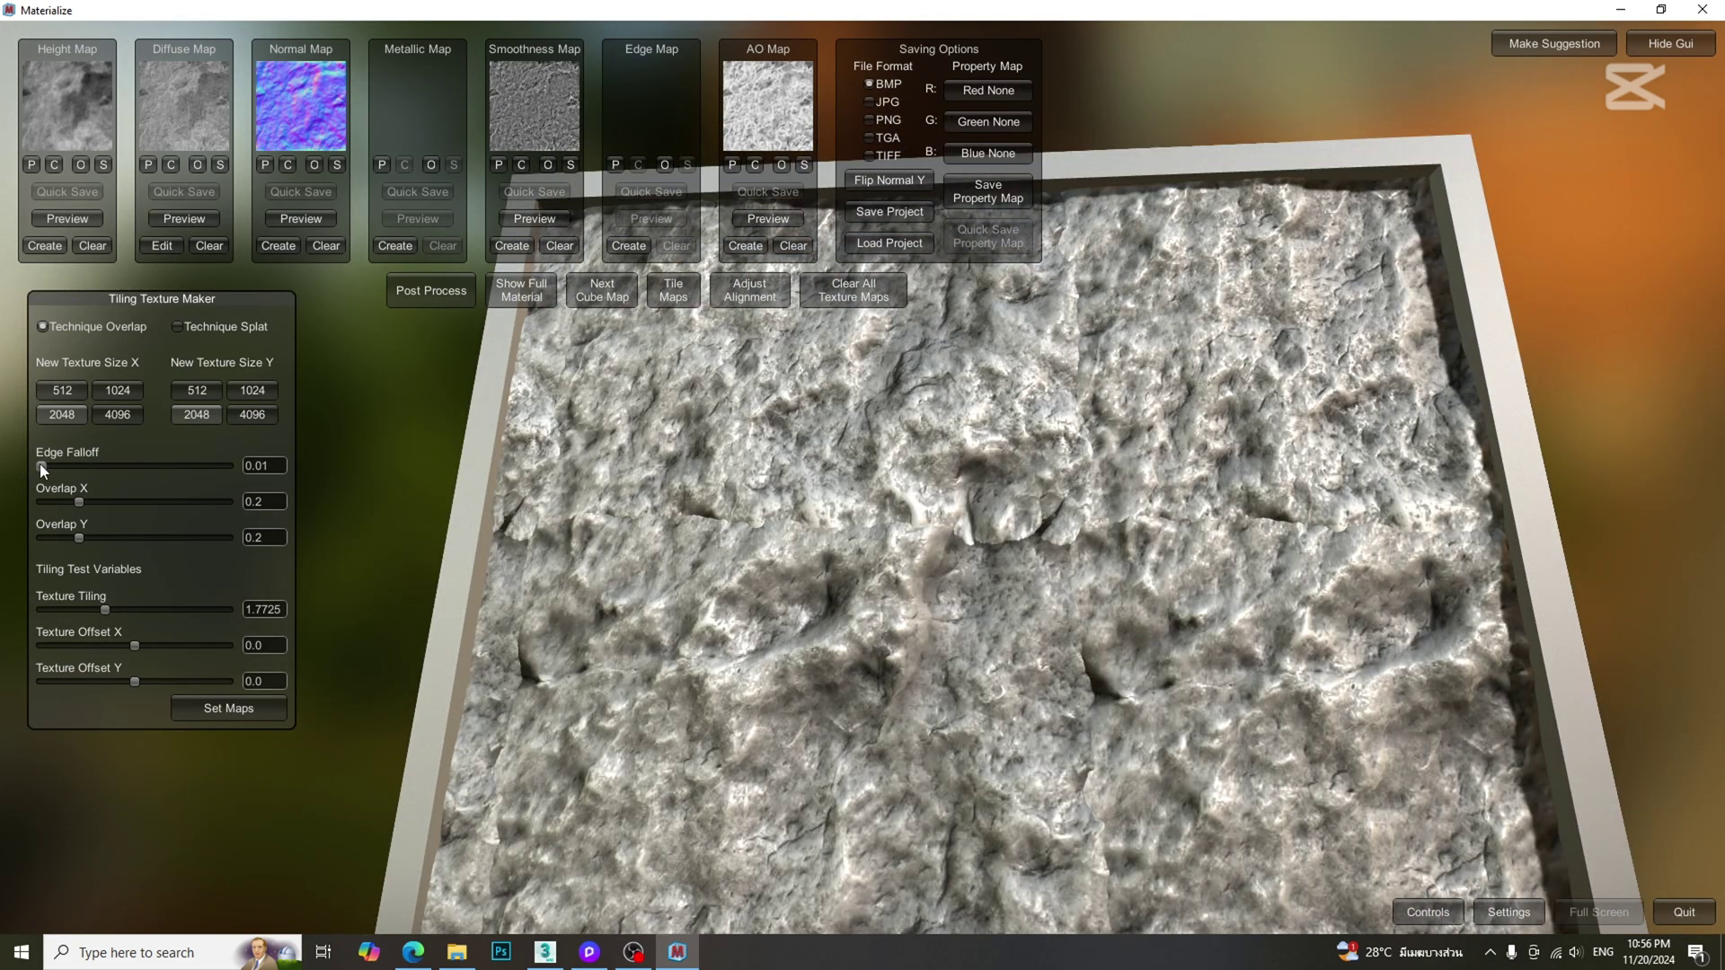
left_click_drag(41, 463, 7, 494)
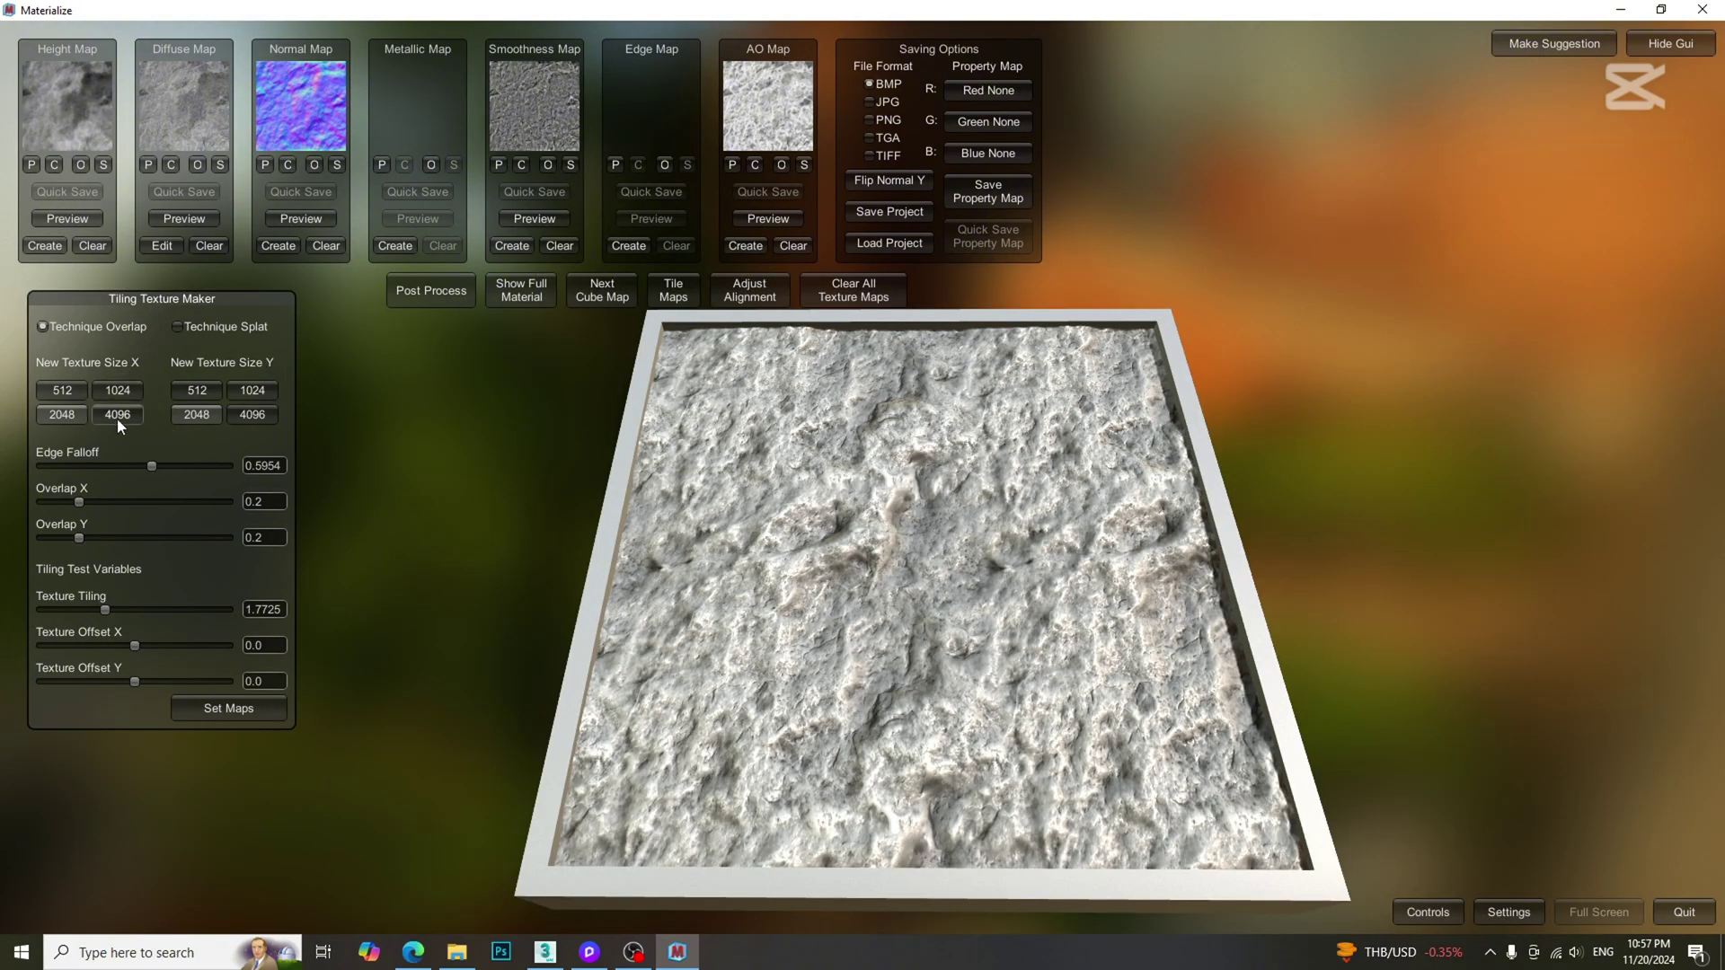
Make the tiled rock texture 4096×4096, choose PNG output, and apply the tiling to all maps
left_click(117, 415)
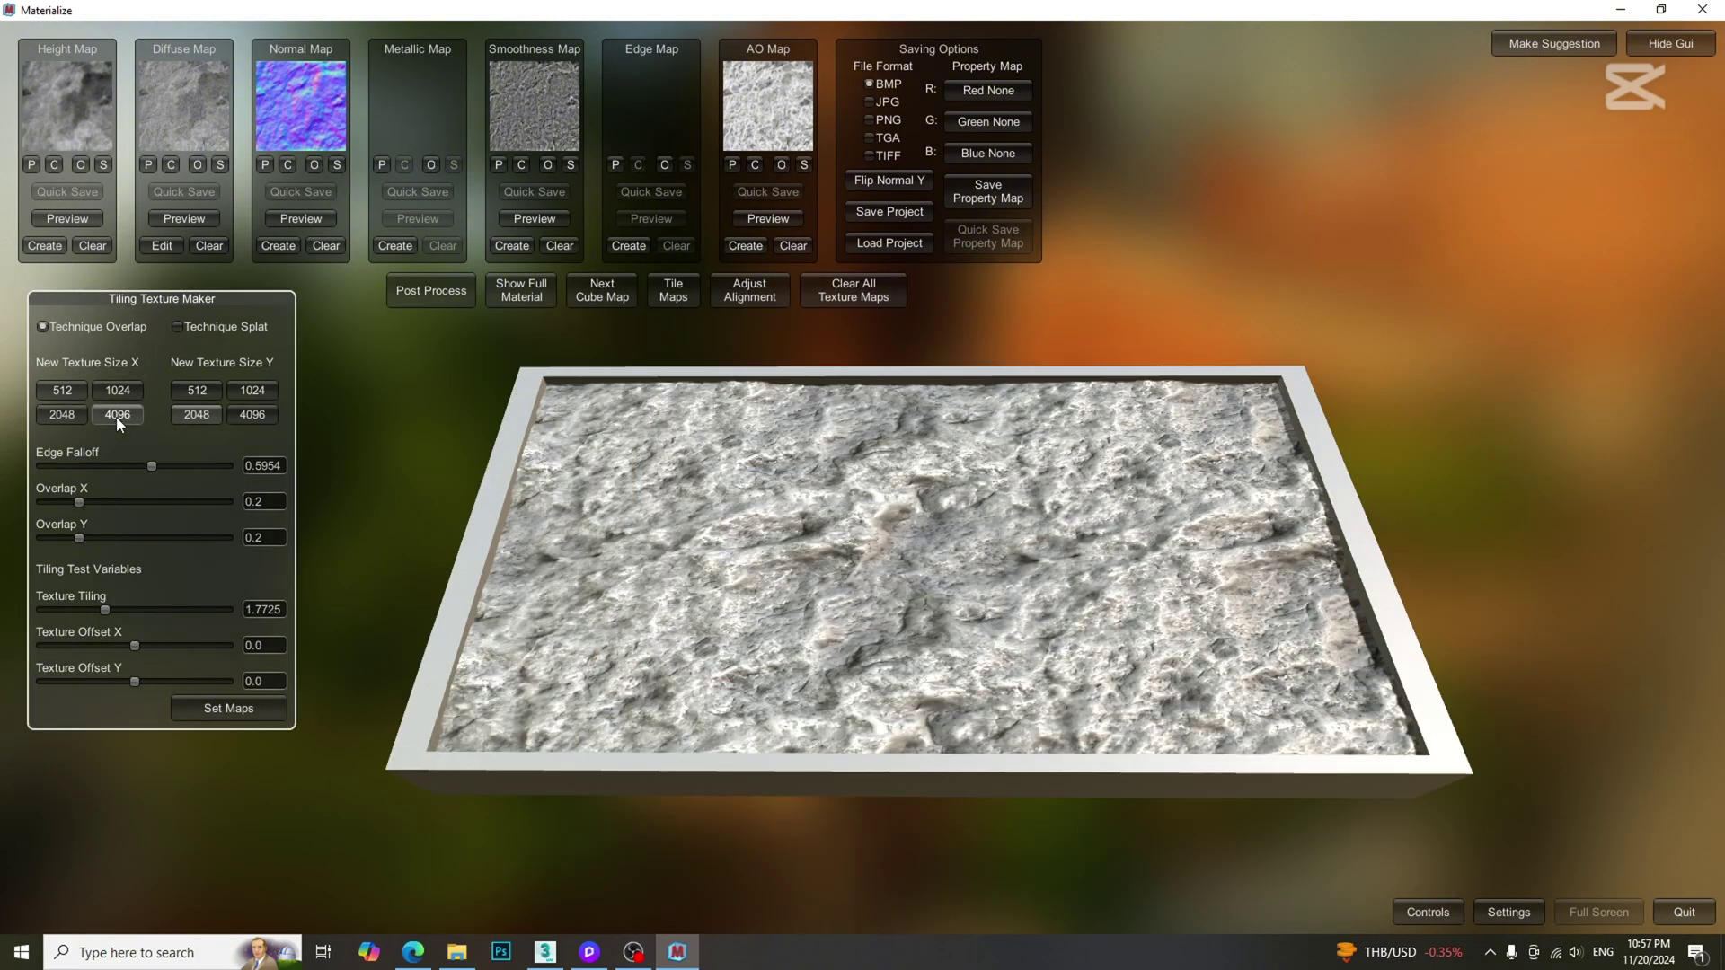
left_click(257, 416)
left_click_drag(899, 575, 969, 604)
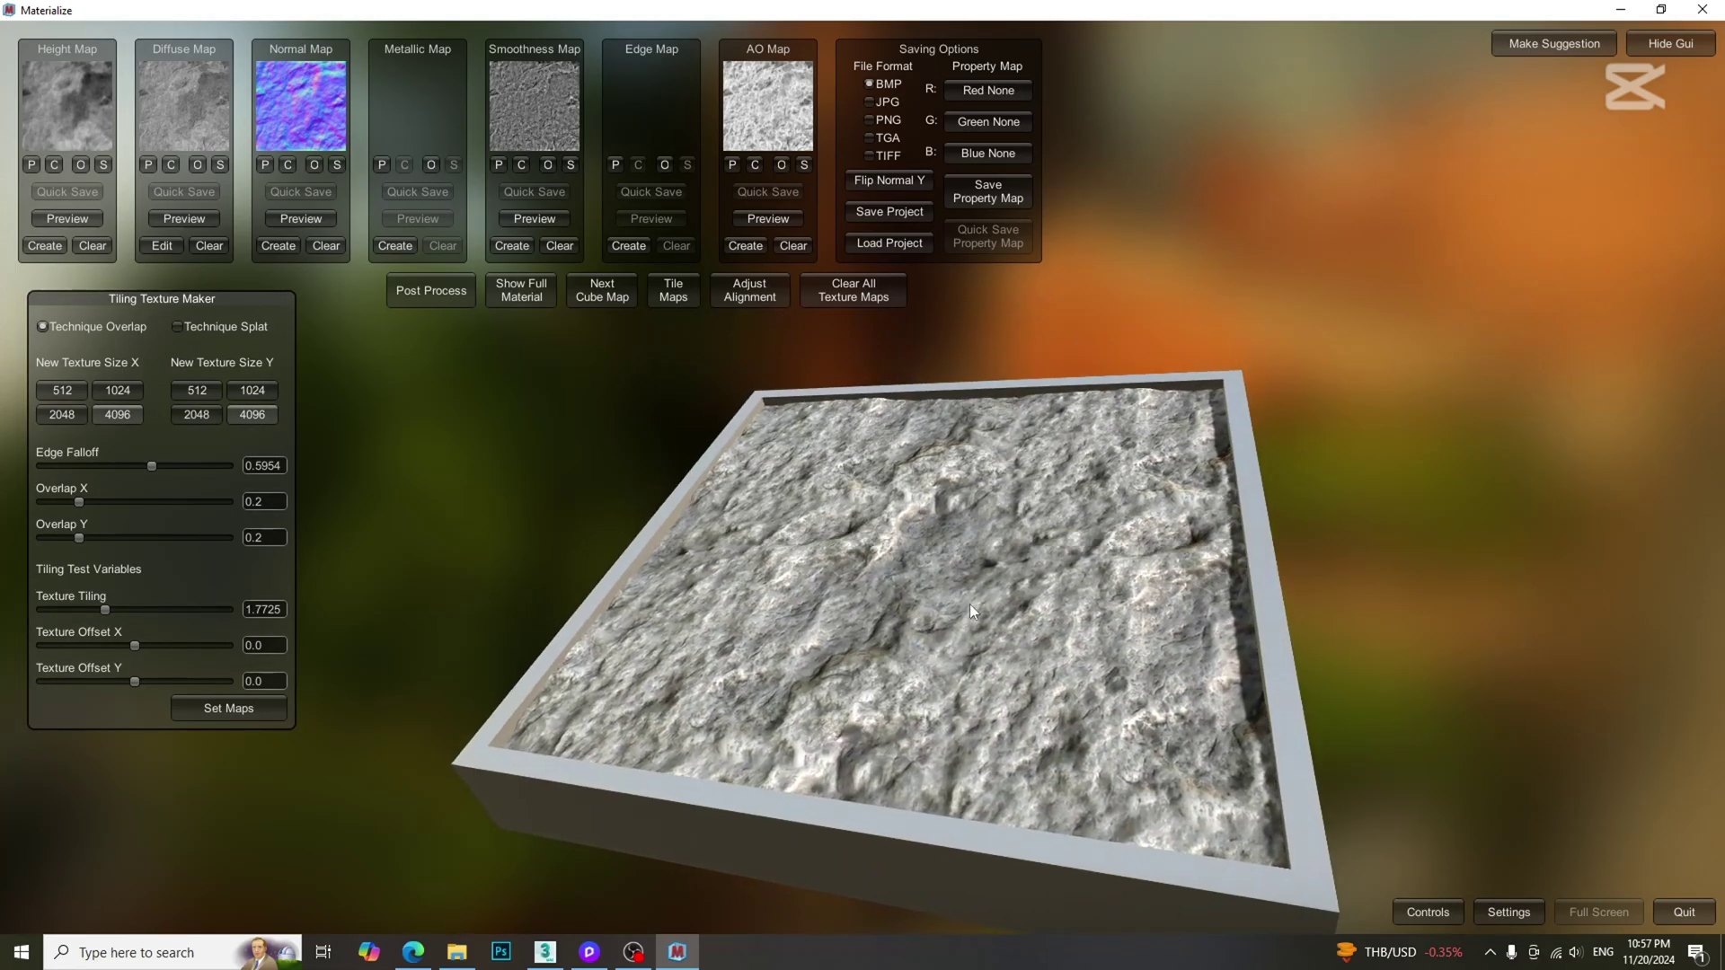
left_click(259, 710)
left_click(253, 716)
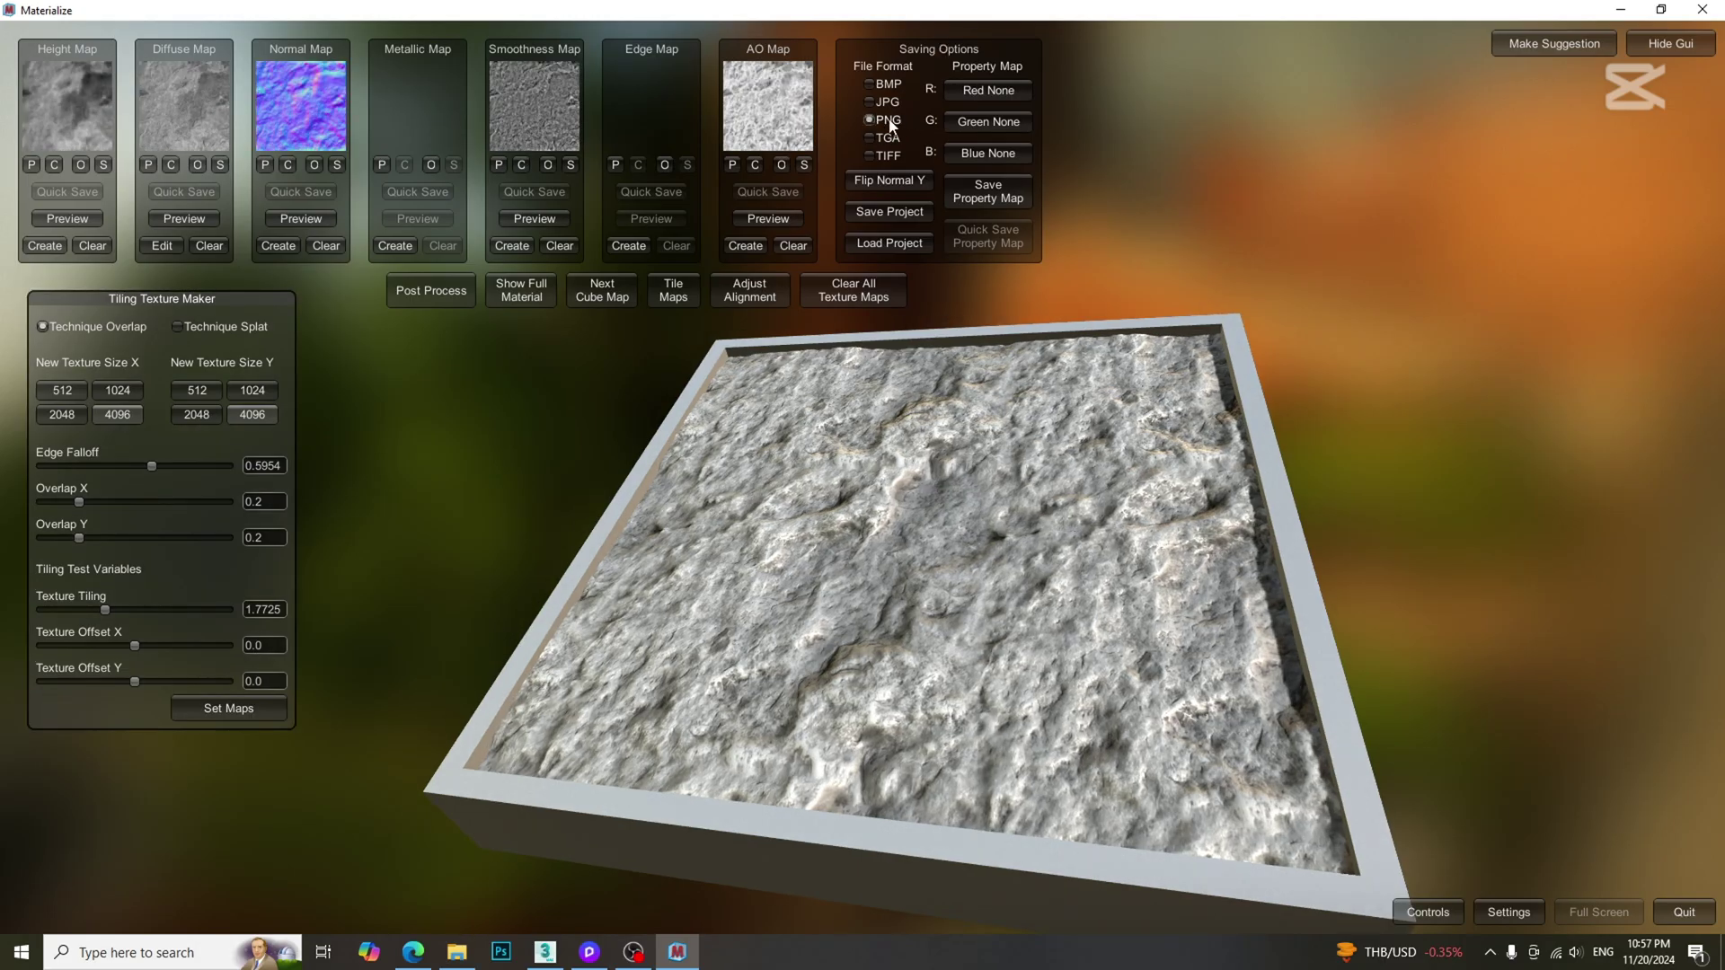
Save the project as Rock in a new Rock folder and check the maps' 4096×4096 resolution
left_click(905, 216)
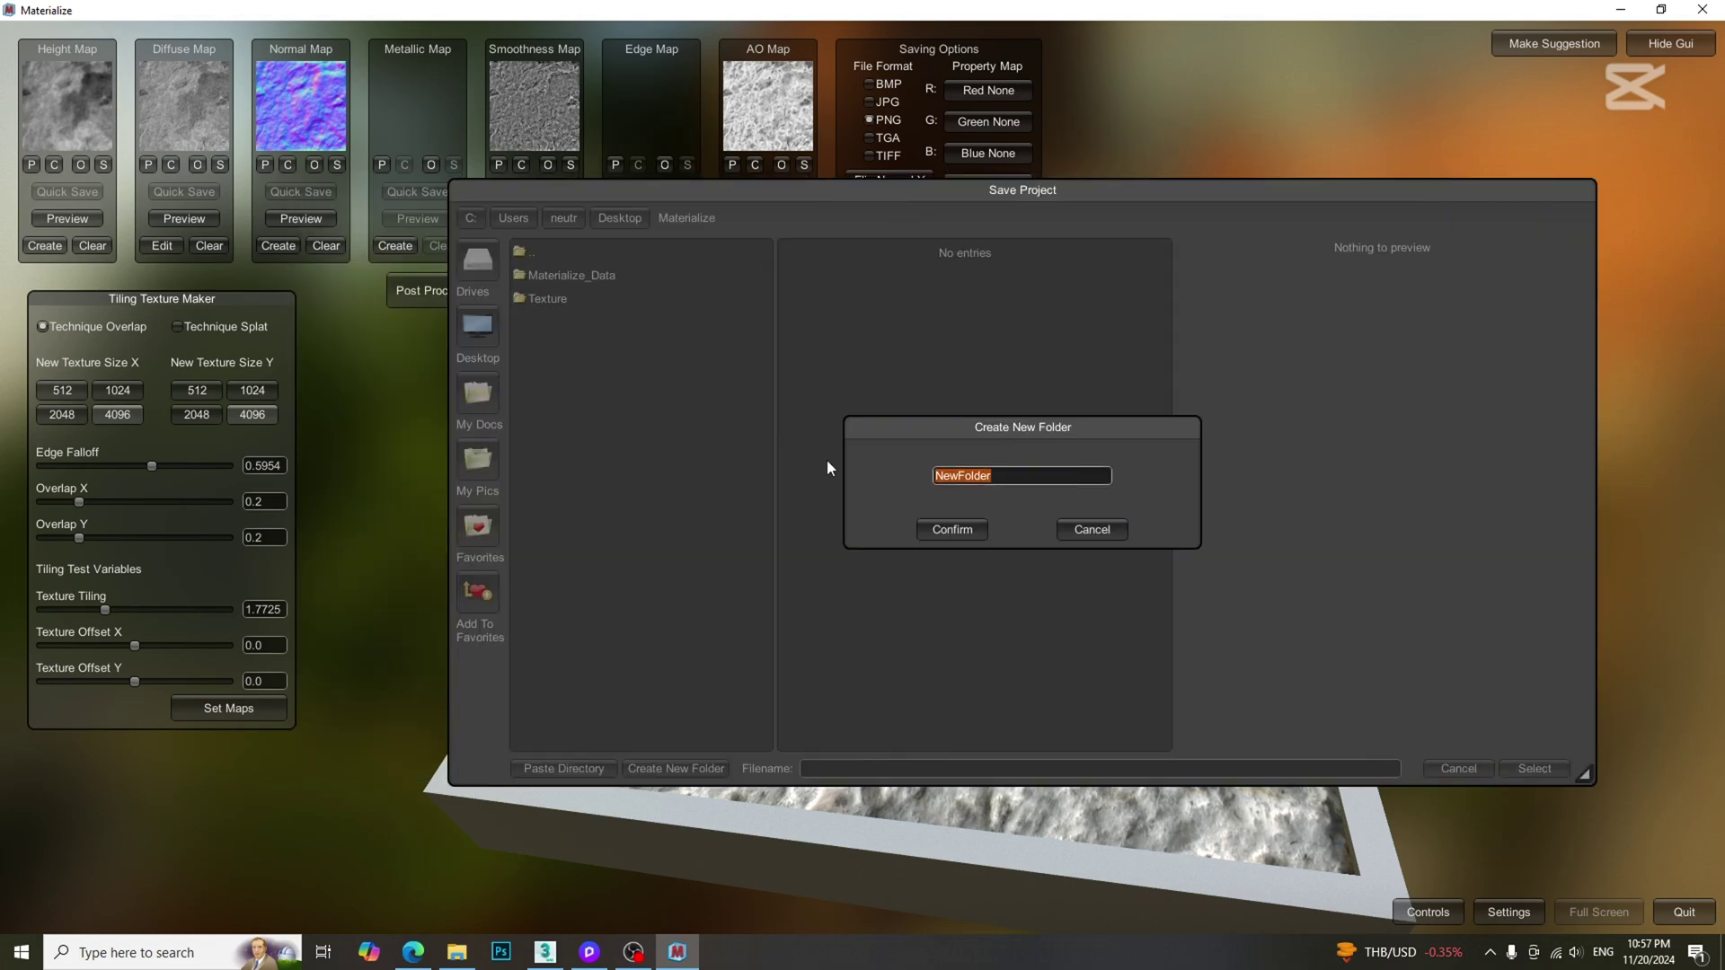
type("Rock")
key("Return")
left_click(925, 768)
type("Rock")
key("Return")
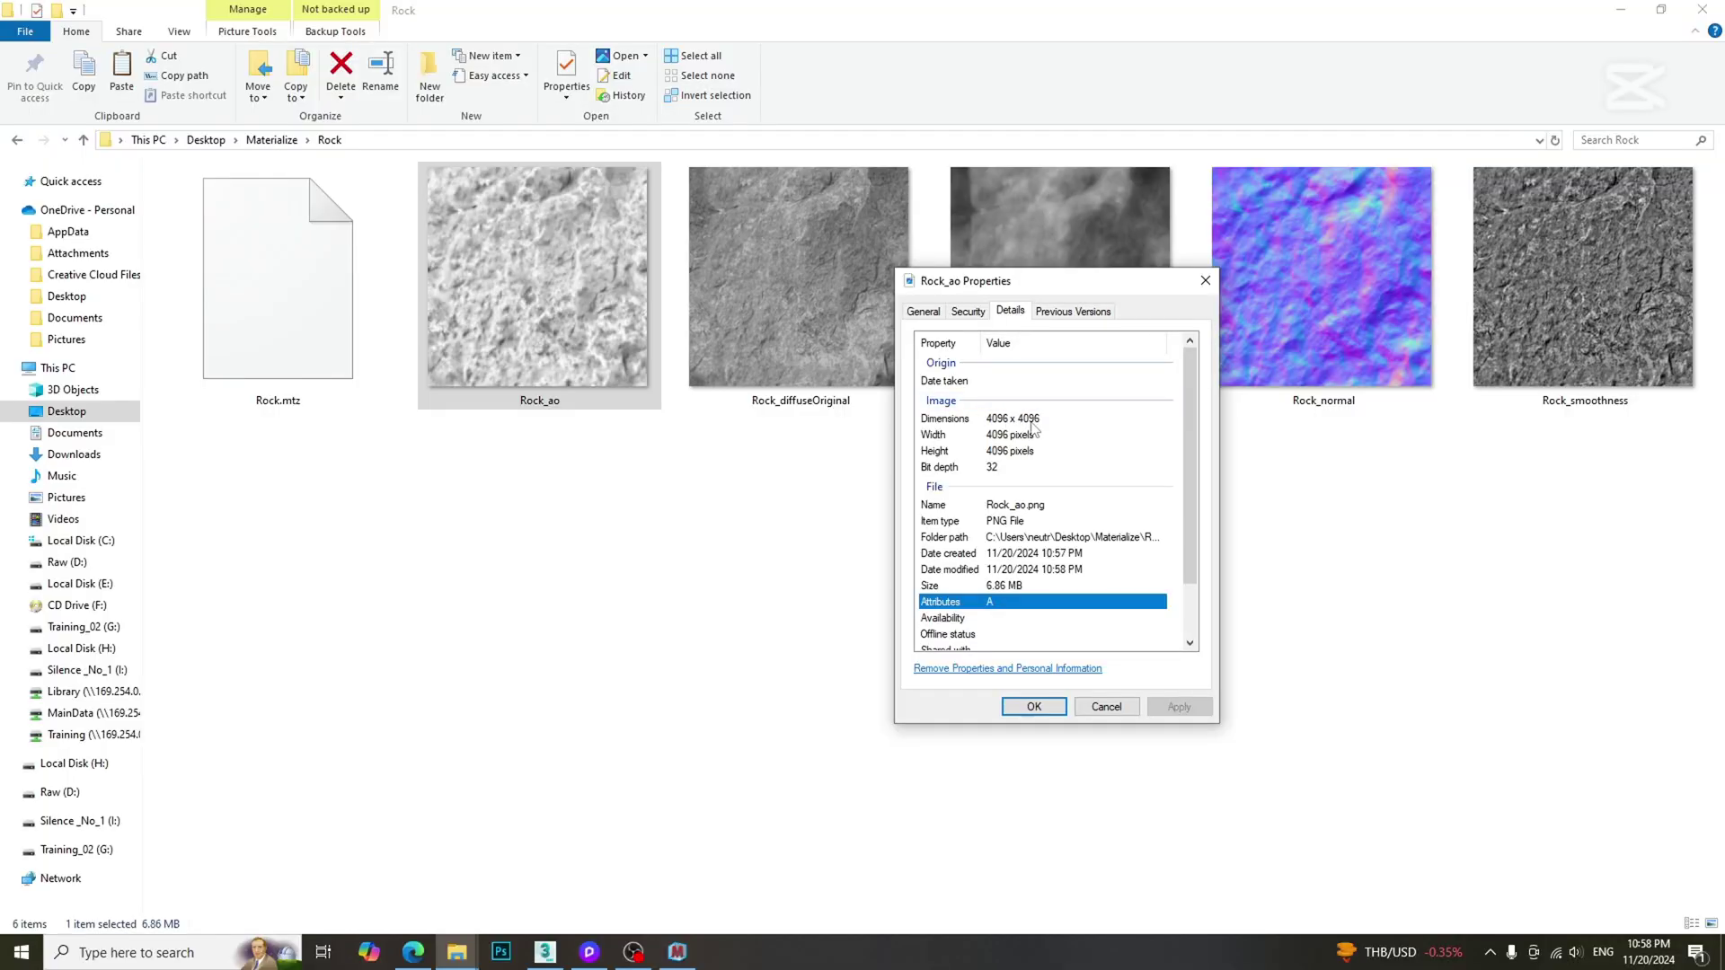
left_click(1205, 282)
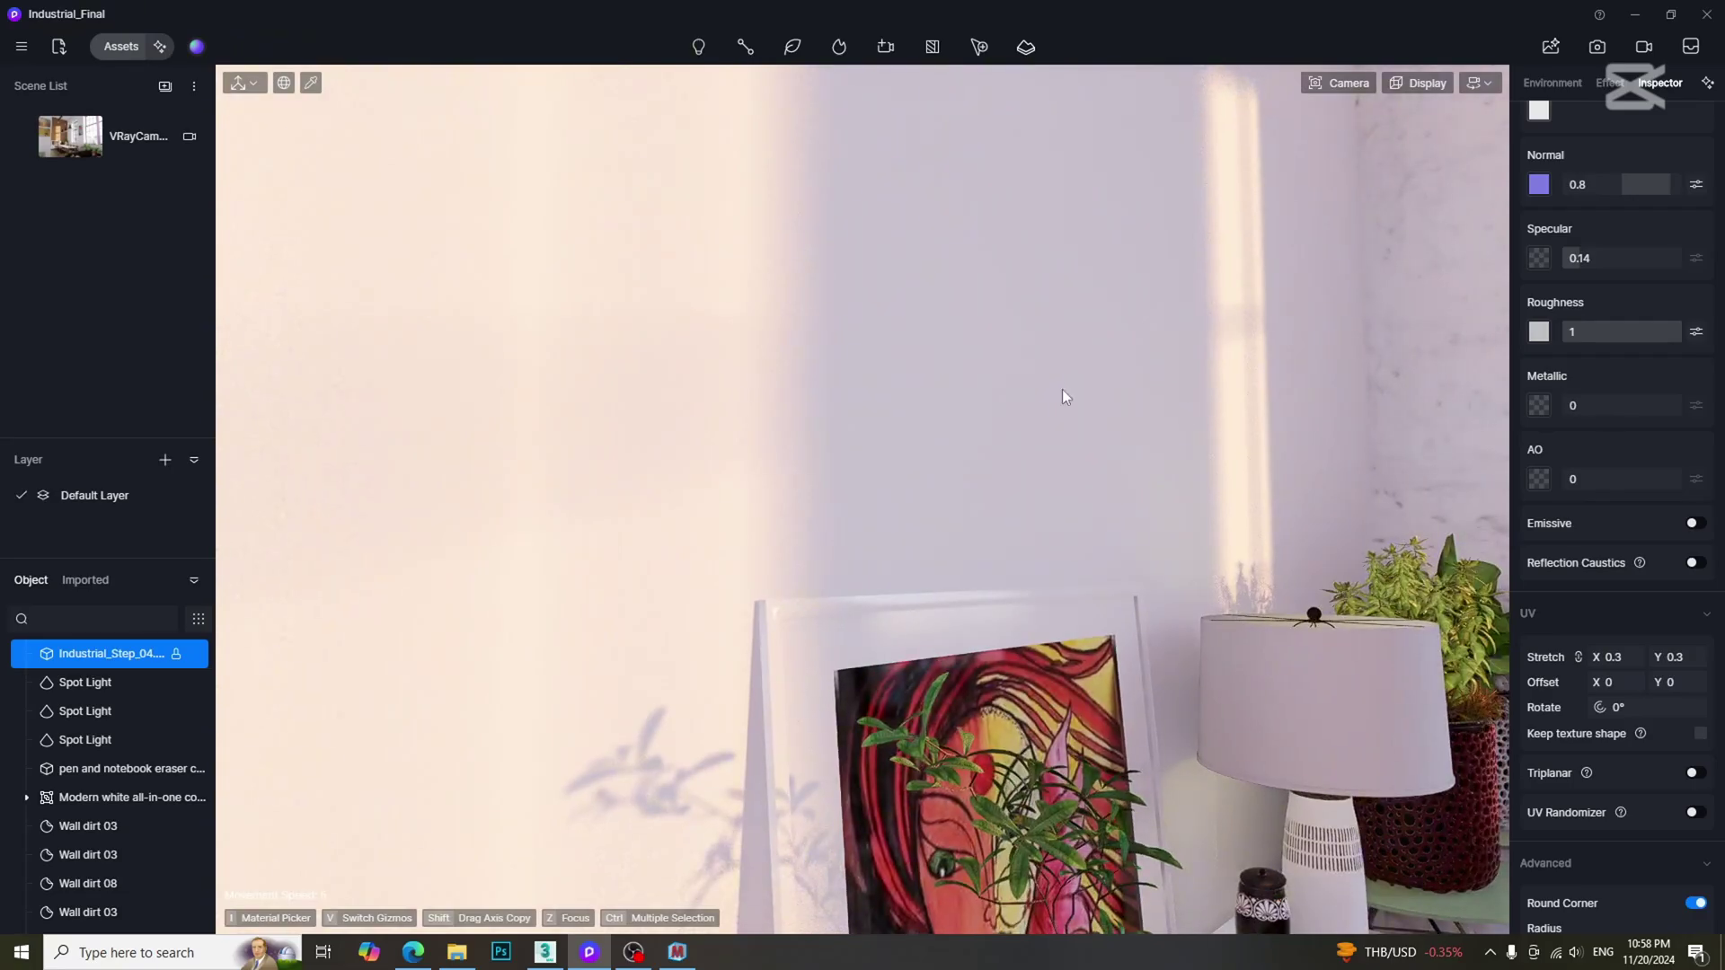
Assign Rock_normal, Rock_smoothness and Rock_ao to the wall material's Normal, Roughness and AO slots
left_click(1055, 374)
scroll(1711, 460, "up", 3)
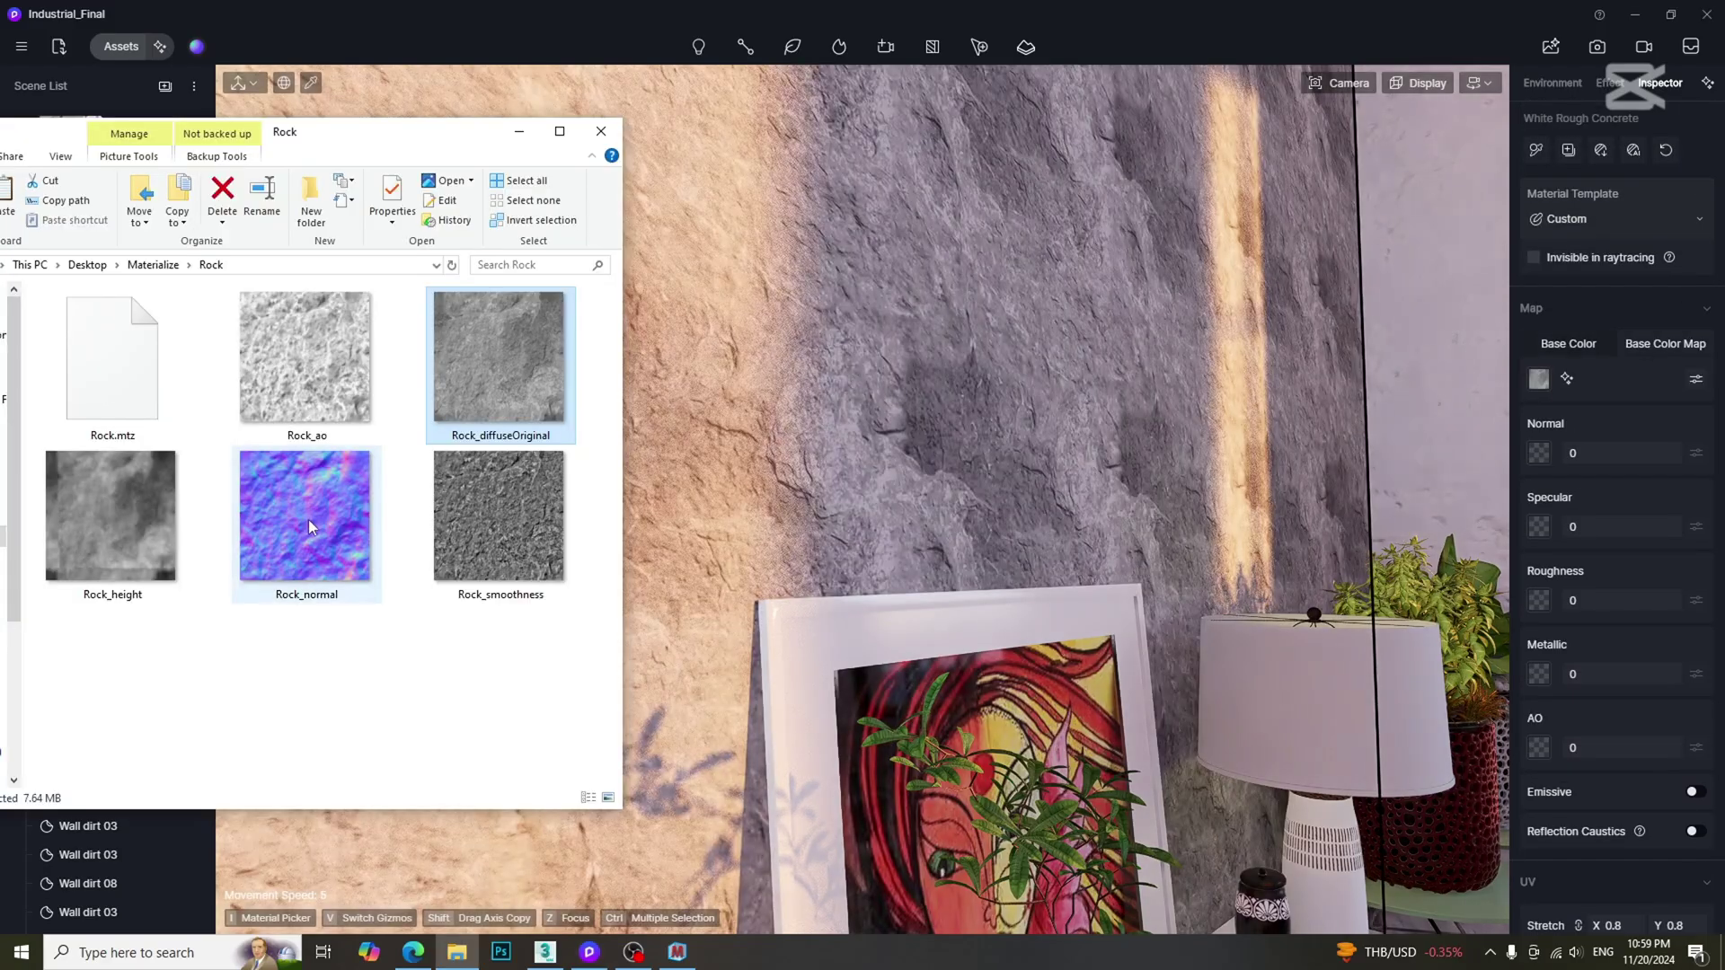
left_click_drag(305, 516, 1539, 453)
left_click_drag(499, 516, 1539, 607)
left_click_drag(305, 360, 1570, 739)
Tune the wall material to Specular 0.63, Roughness 0.77, Normal 0.56 and AO 0.36
mouse_move(1608, 526)
left_mouse_down()
mouse_move(1663, 523)
mouse_move(1636, 527)
left_mouse_up()
left_click_drag(1624, 600, 1640, 600)
left_click_drag(1632, 451, 1657, 452)
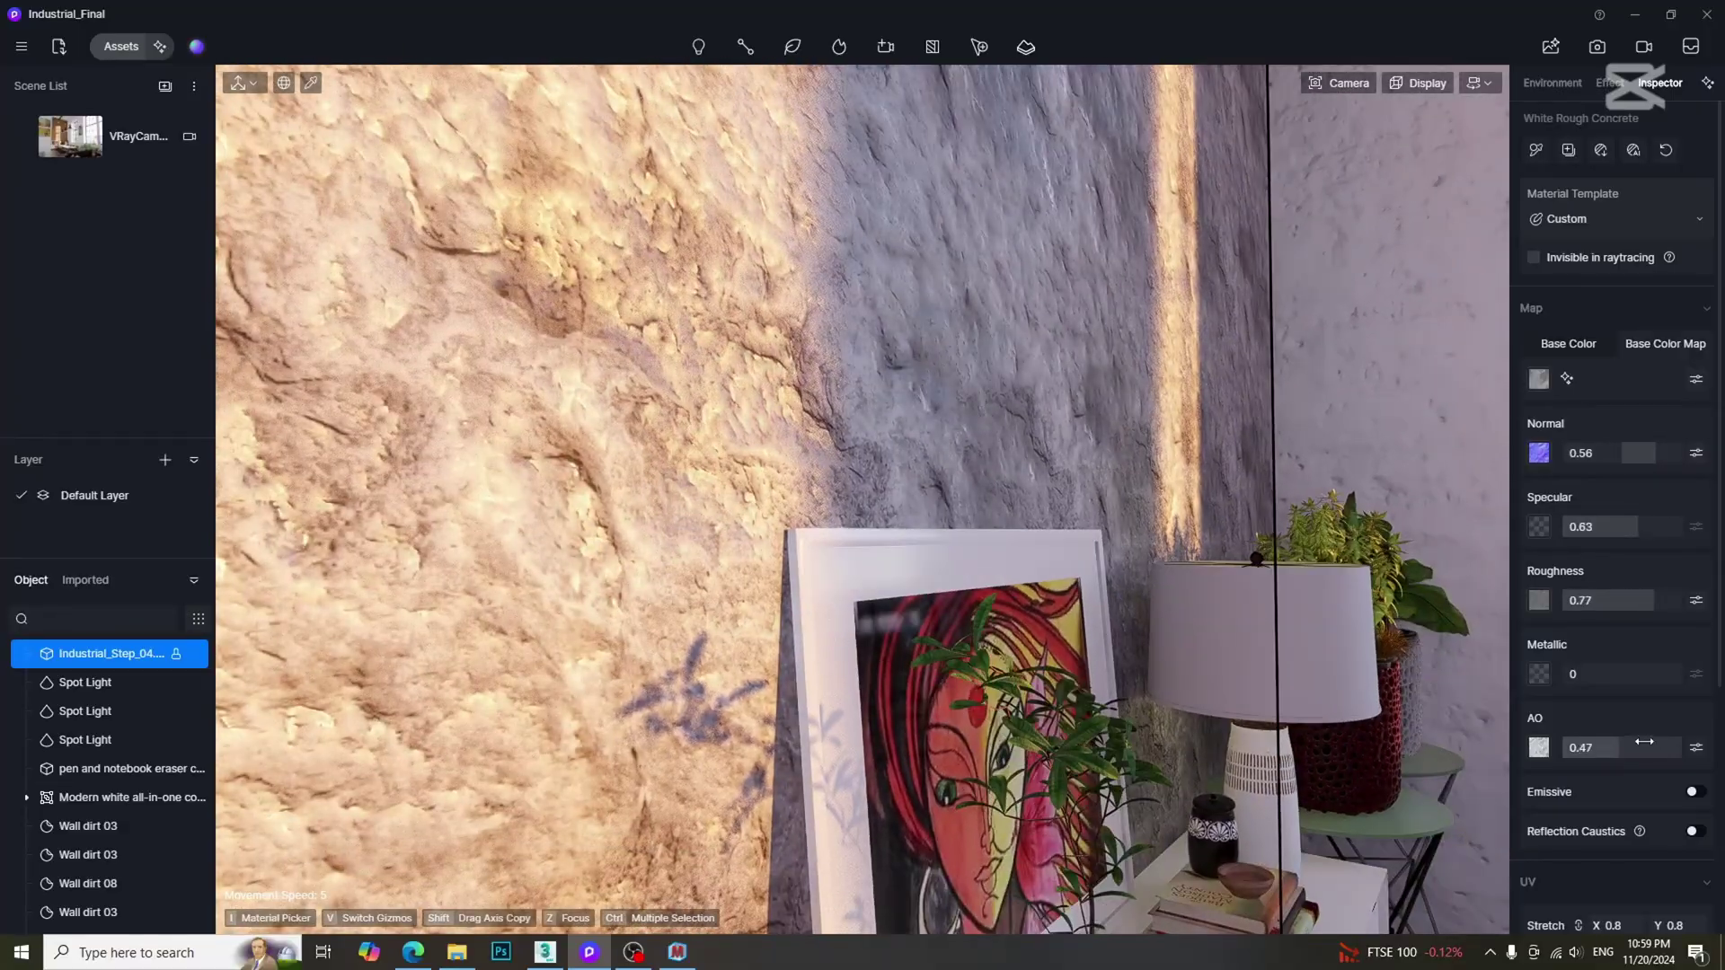
left_click_drag(1590, 746, 1606, 746)
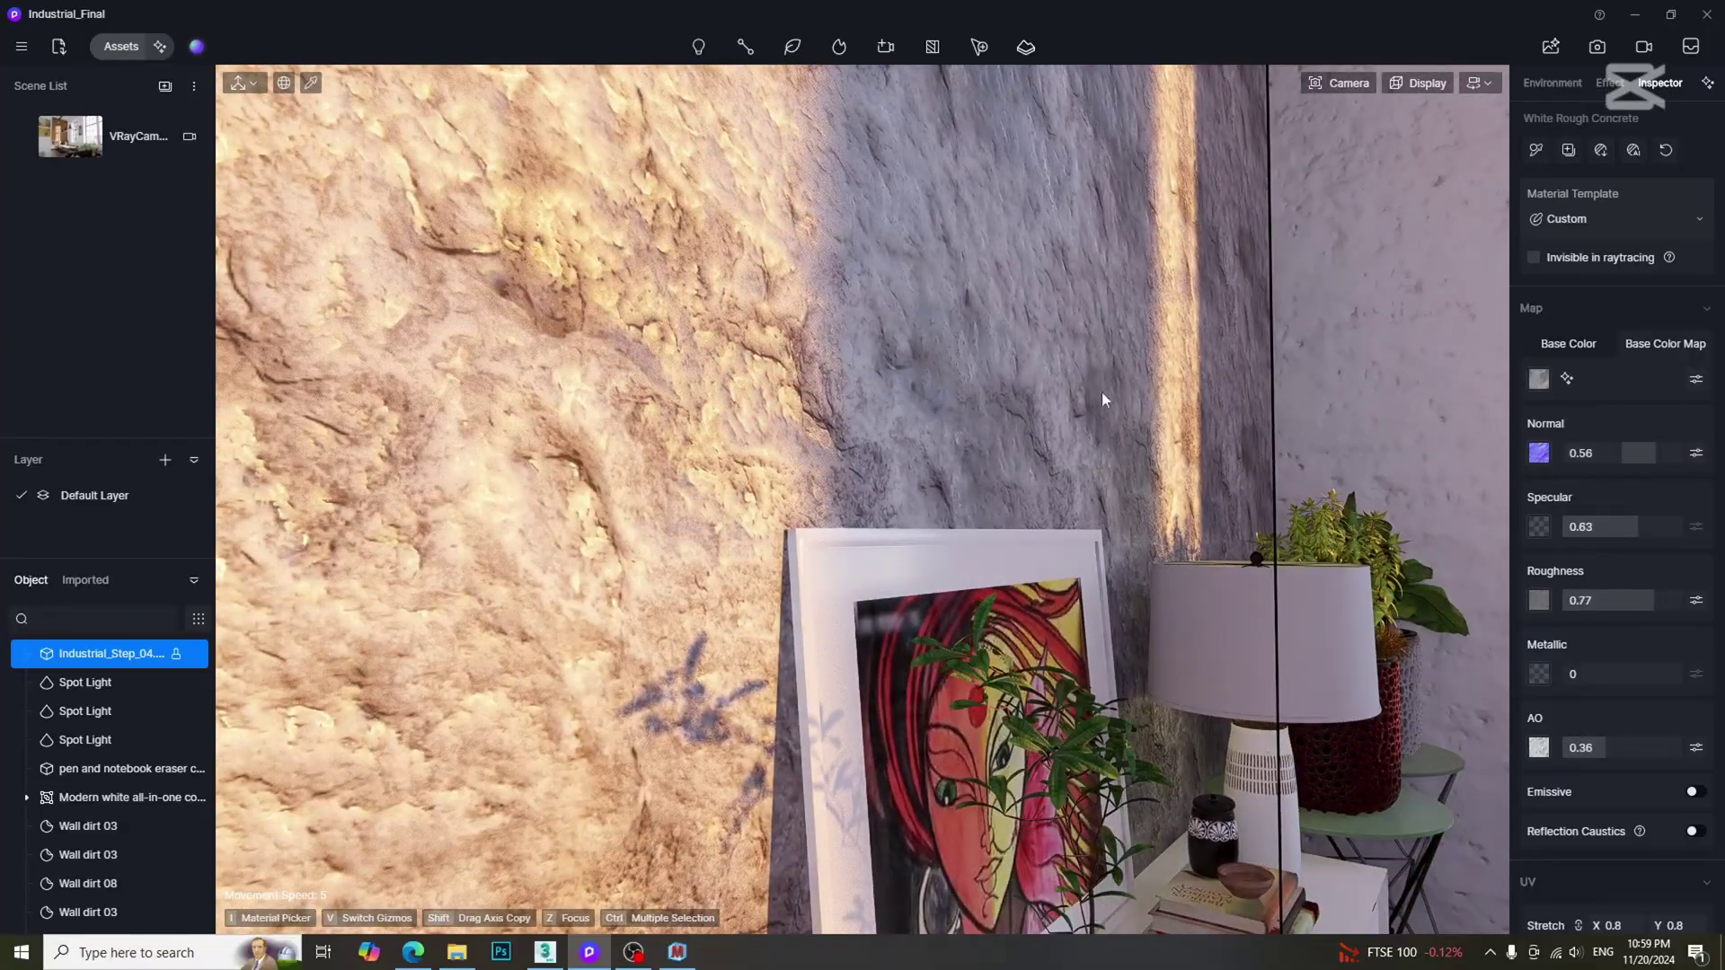
right_click_drag(1105, 396, 1020, 401)
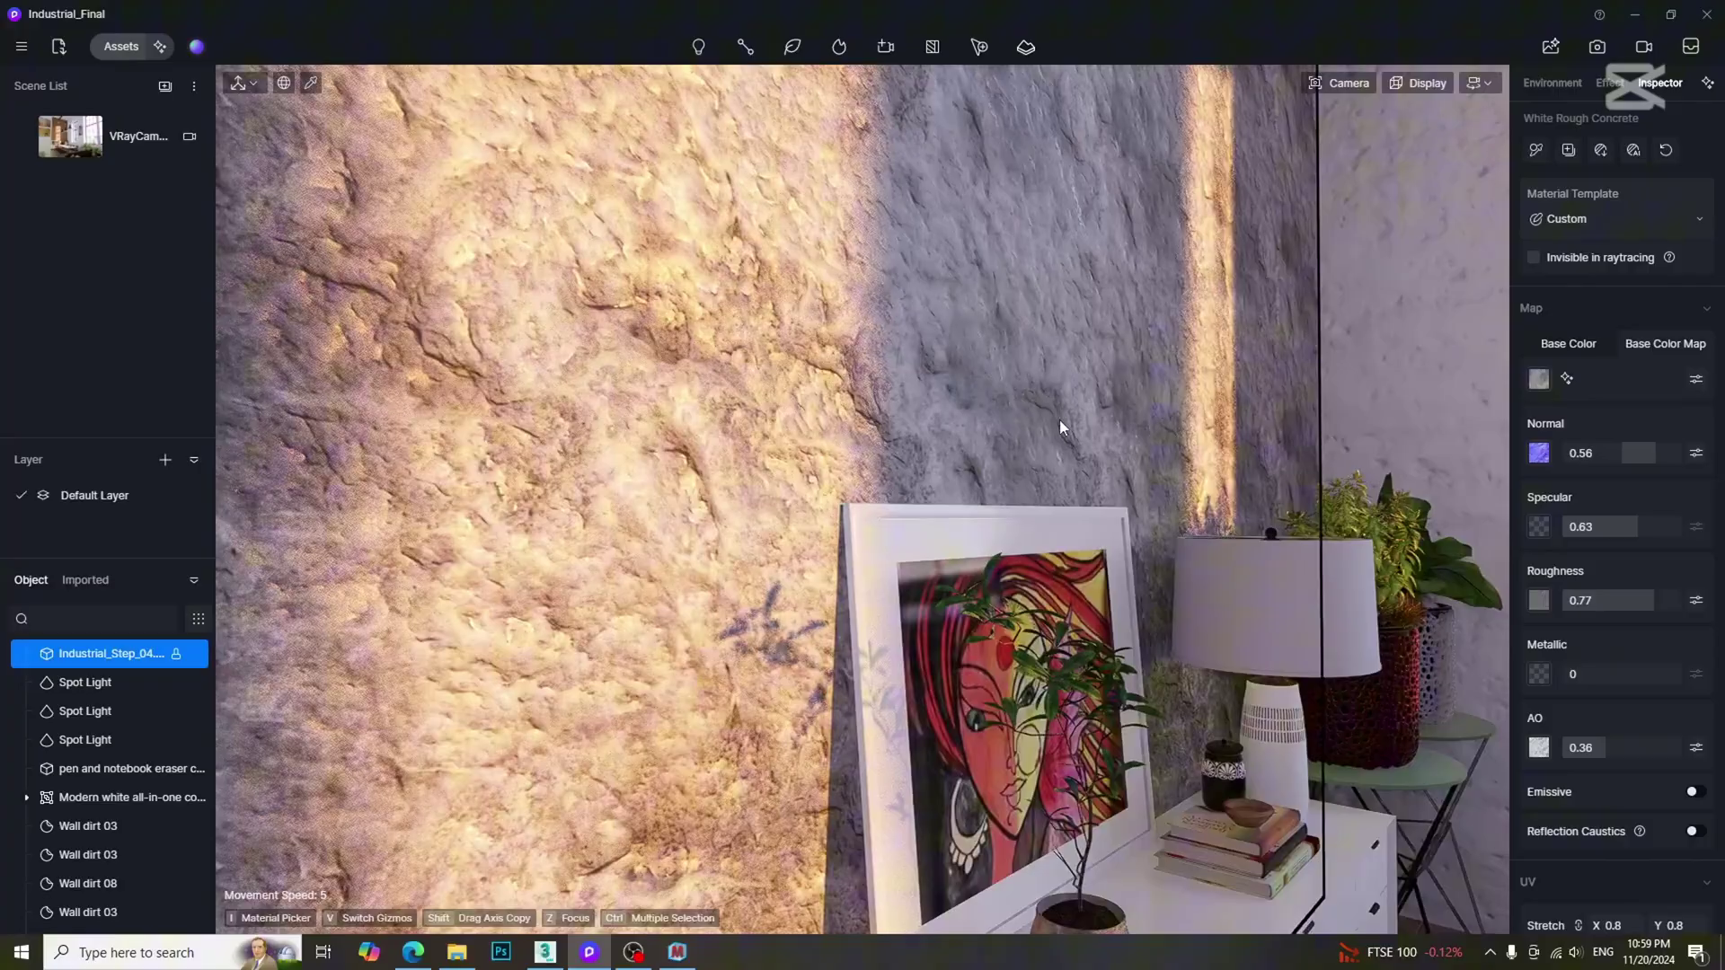
Switch the wall material to the Displacement template, using Rock_height for Height at strength 1
left_click(1604, 219)
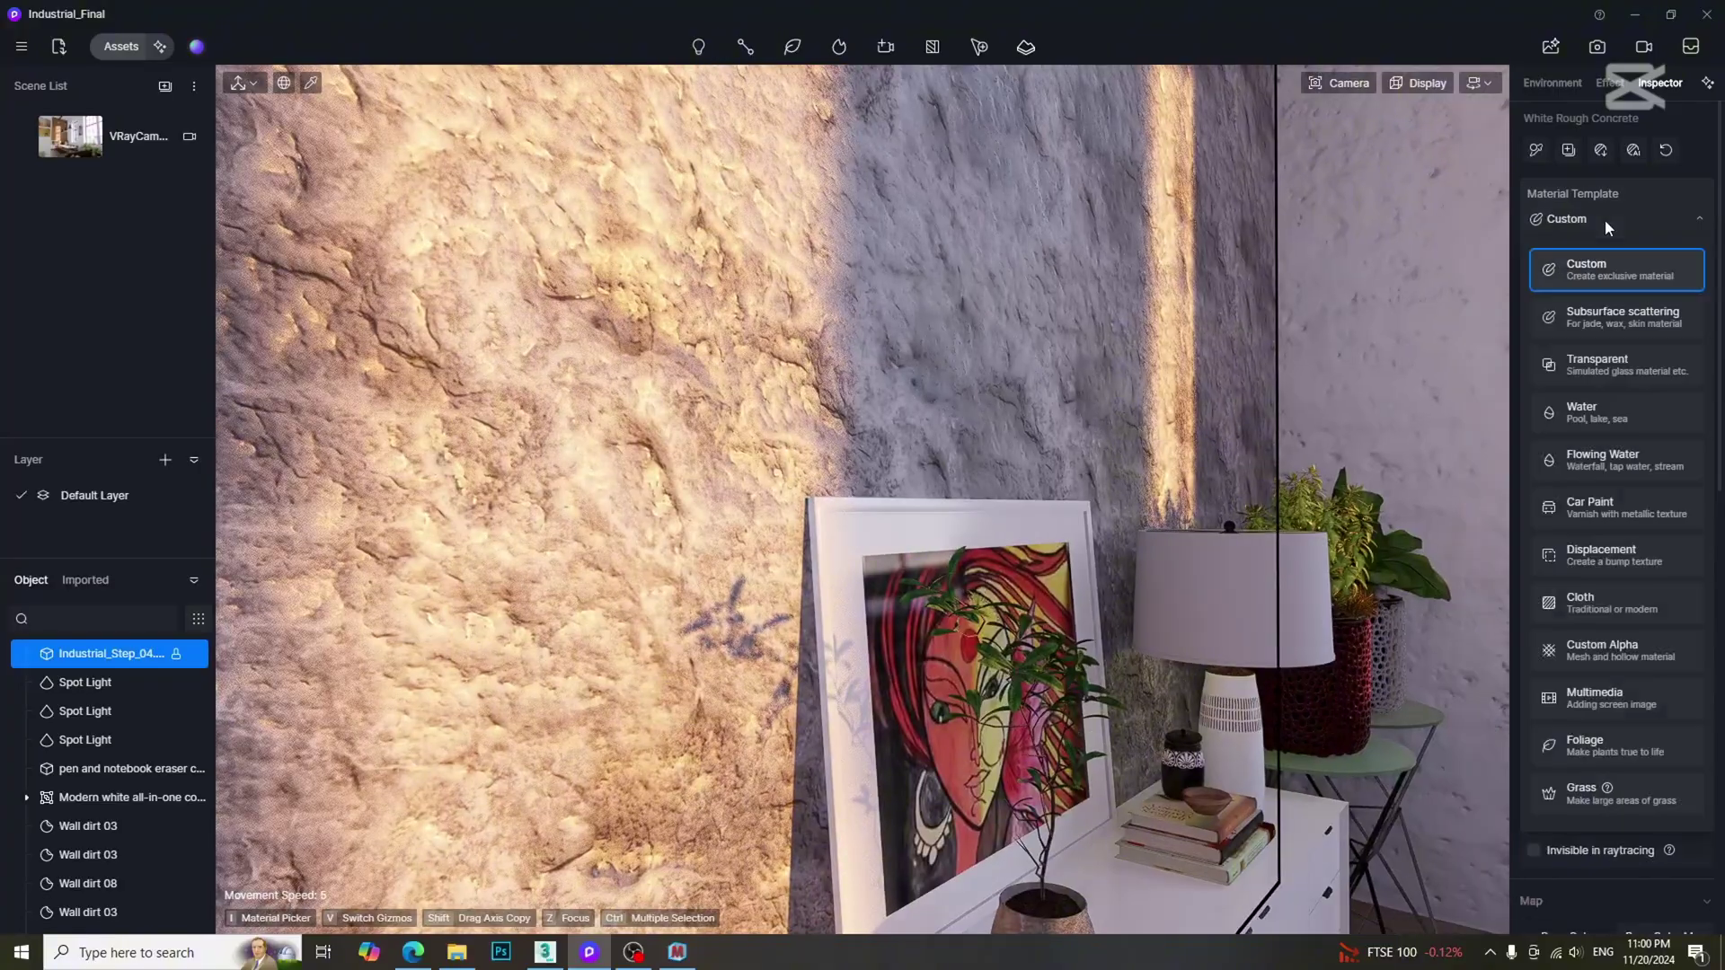
left_click(1613, 562)
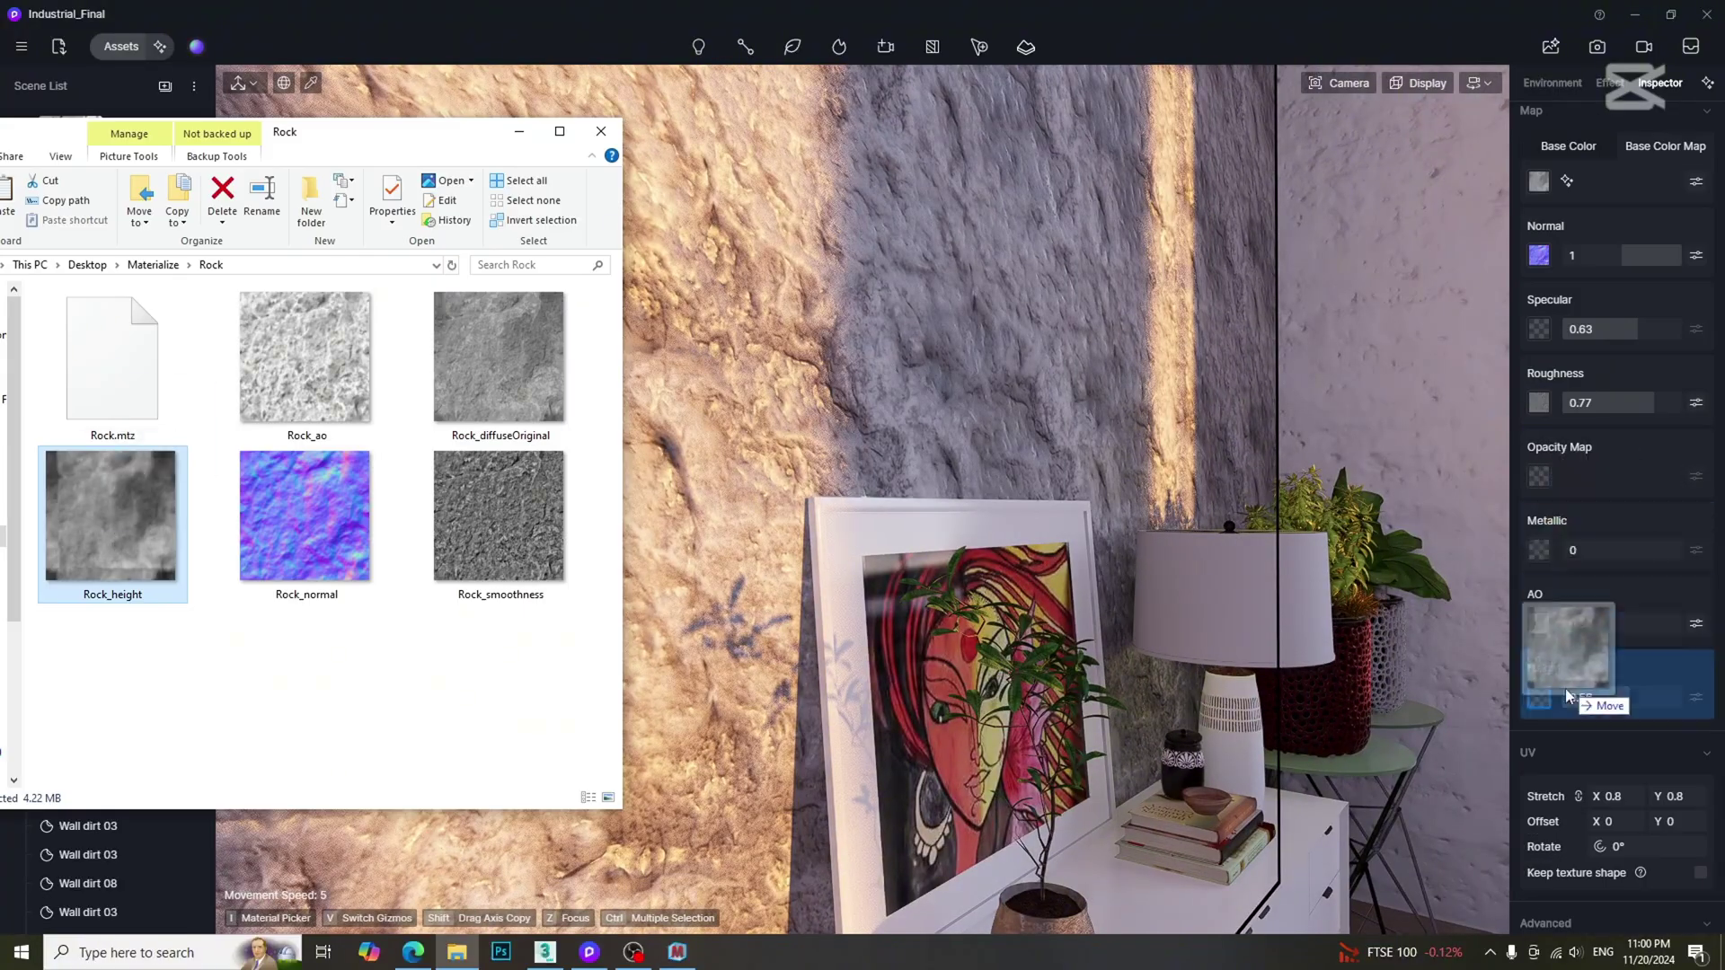
left_click(1618, 669)
left_click_drag(1628, 703, 1536, 702)
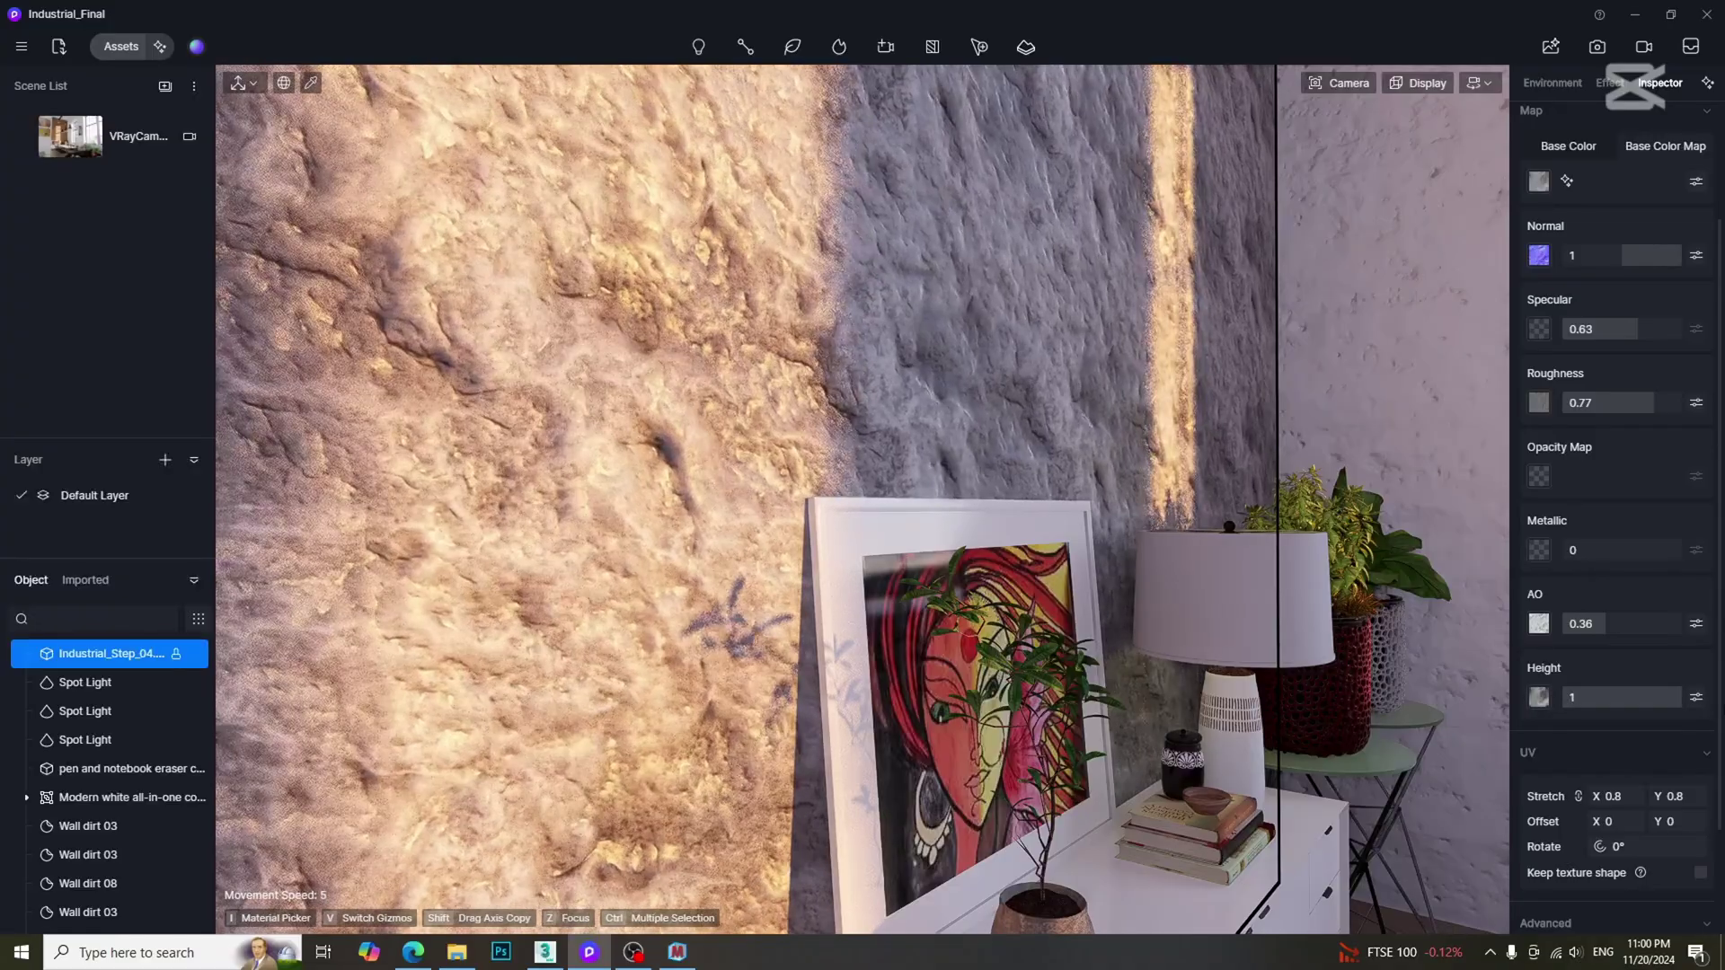